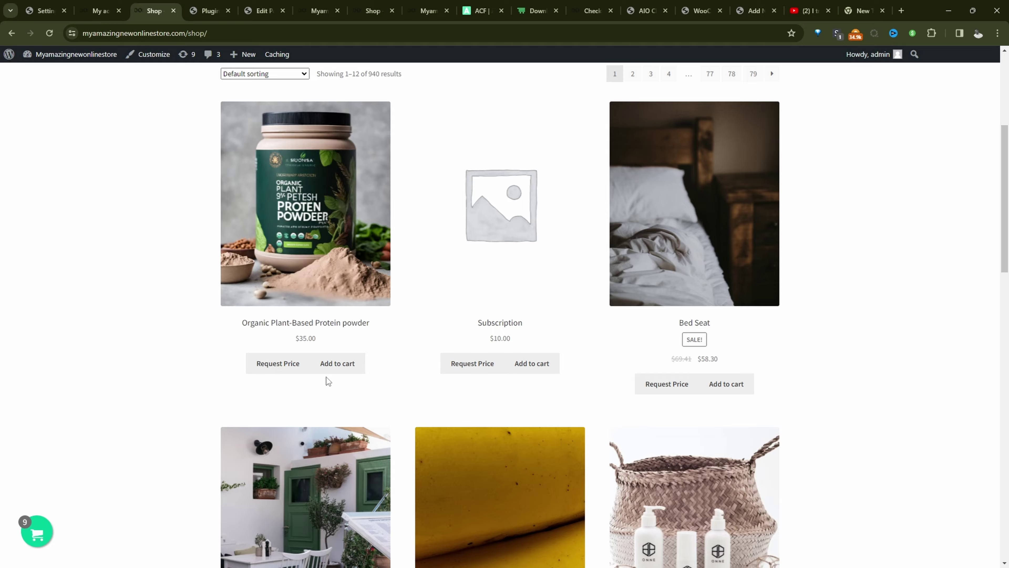
Open the ACME product, change its quantity to 500, and request a price for it.
{"action": "scroll", "coordinate": [327, 377], "scroll_direction": "down", "scroll_amount": 5}
{"action": "left_click", "coordinate": [332, 364]}
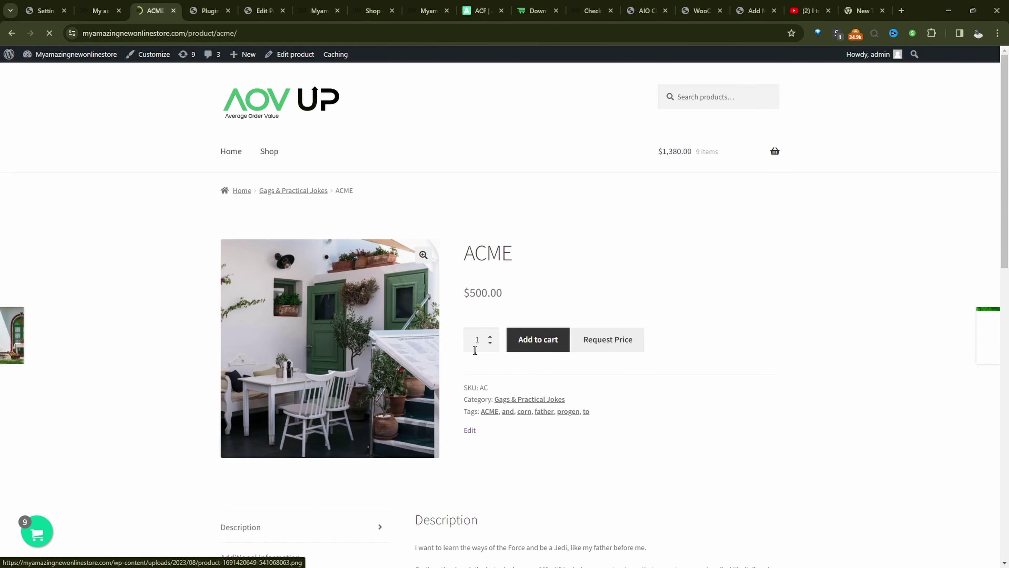
{"action": "double_click", "coordinate": [478, 340]}
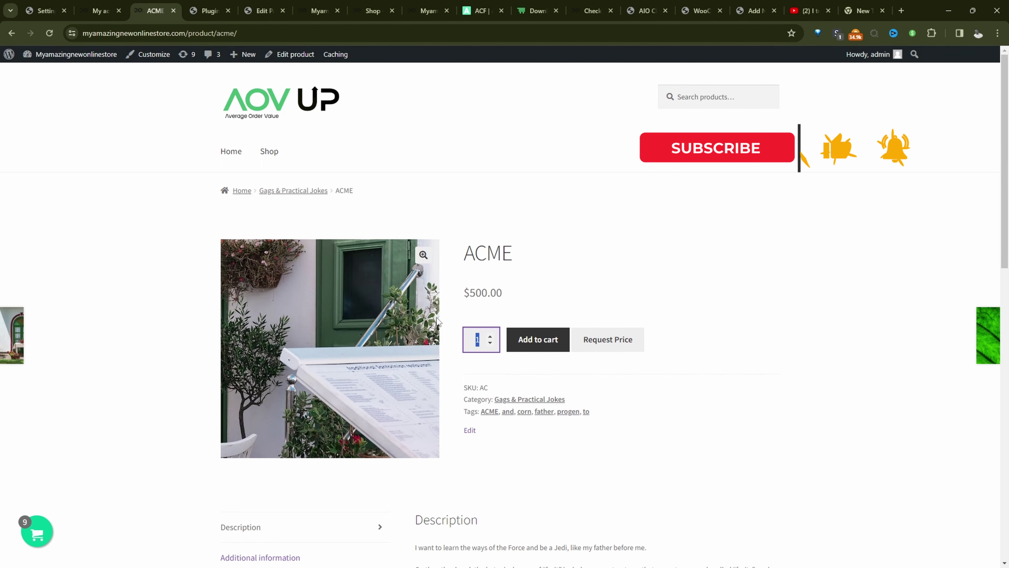
{"action": "type", "text": "5"}
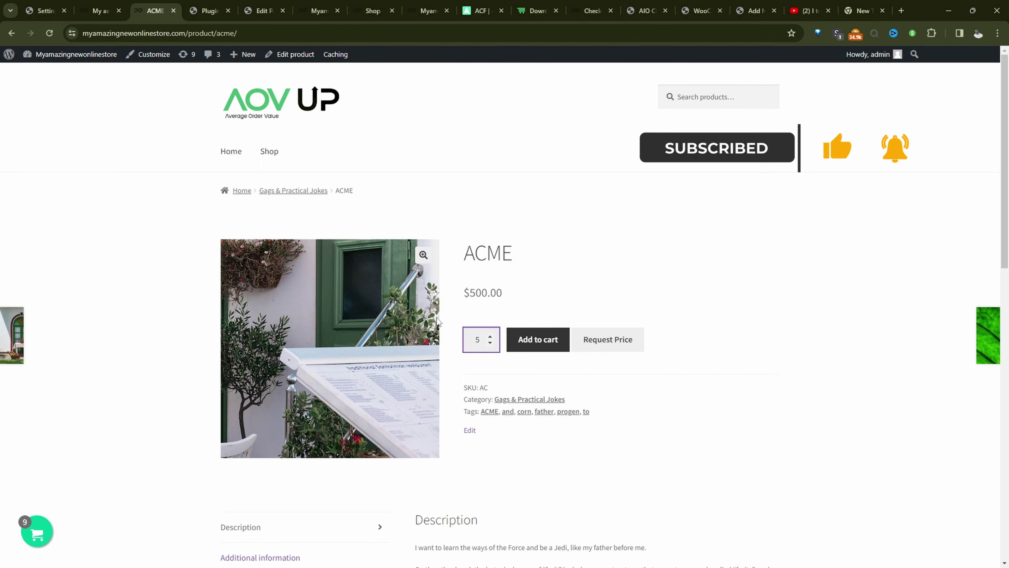
{"action": "type", "text": "00"}
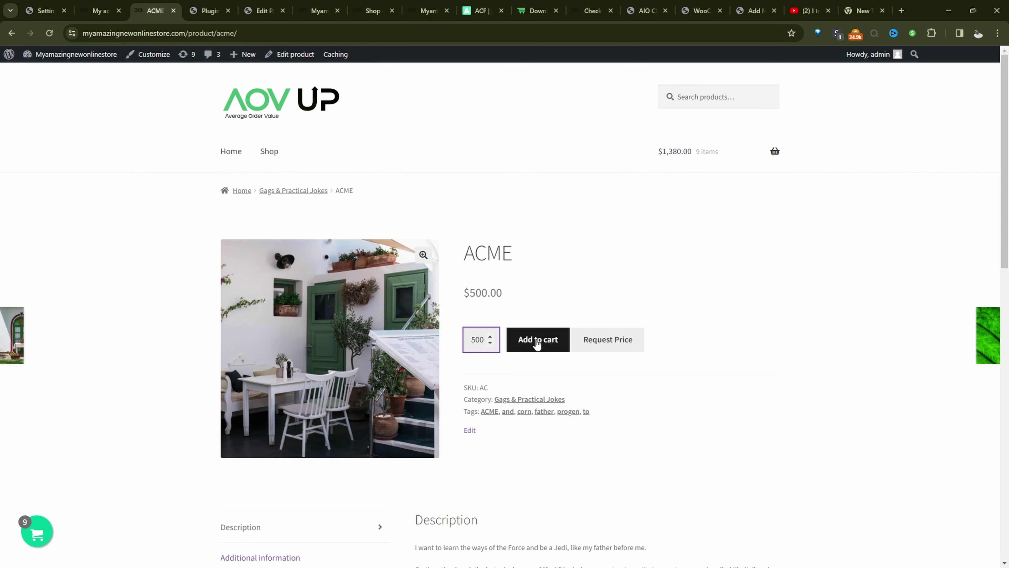
{"action": "left_click", "coordinate": [605, 347]}
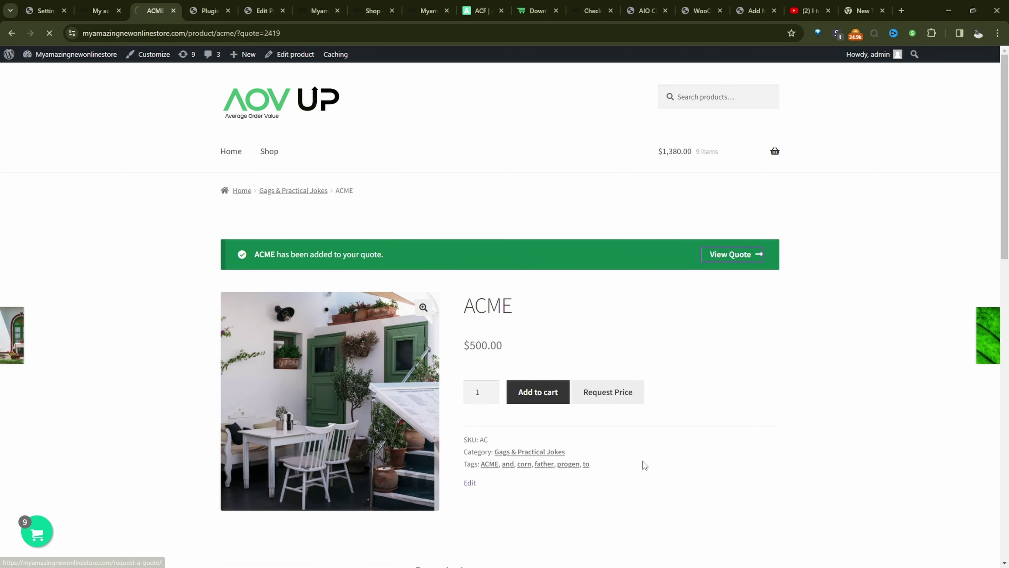
Submit the ACME quote request with the message 'nsdnksd', then go to the admin quotes list.
{"action": "scroll", "coordinate": [642, 460], "scroll_direction": "down", "scroll_amount": 5}
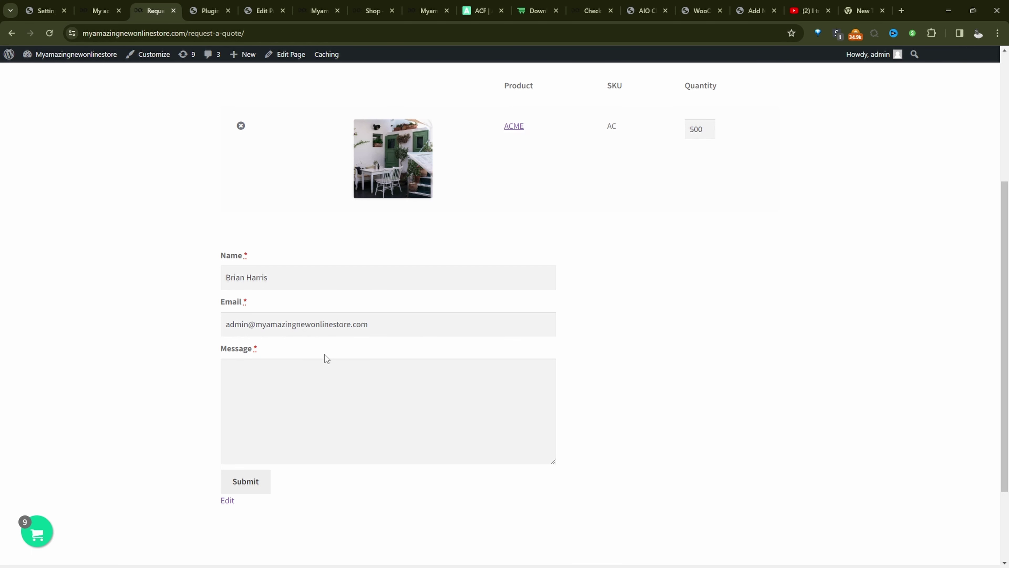
{"action": "left_click", "coordinate": [287, 430]}
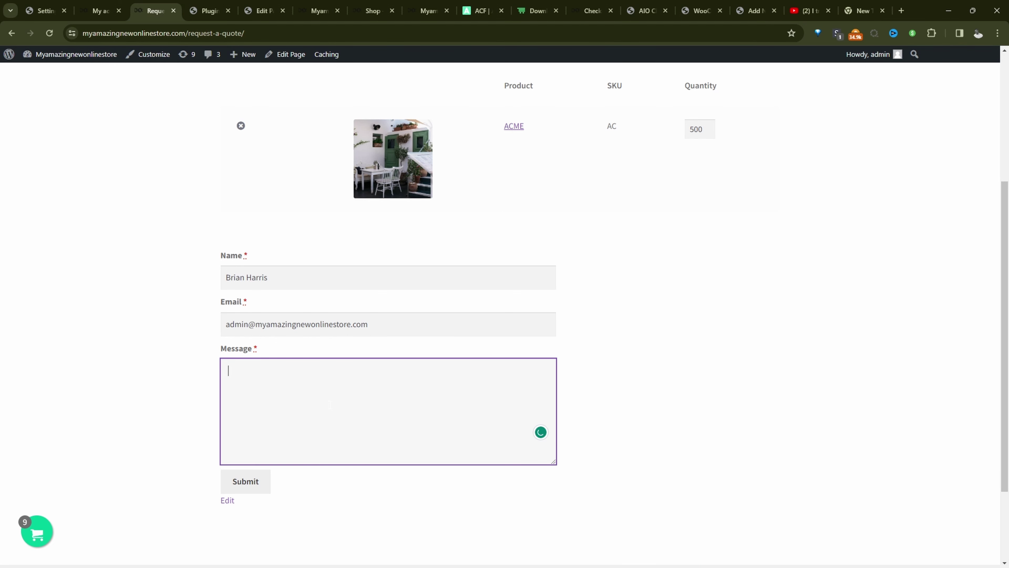
{"action": "type", "text": "nsdnksd"}
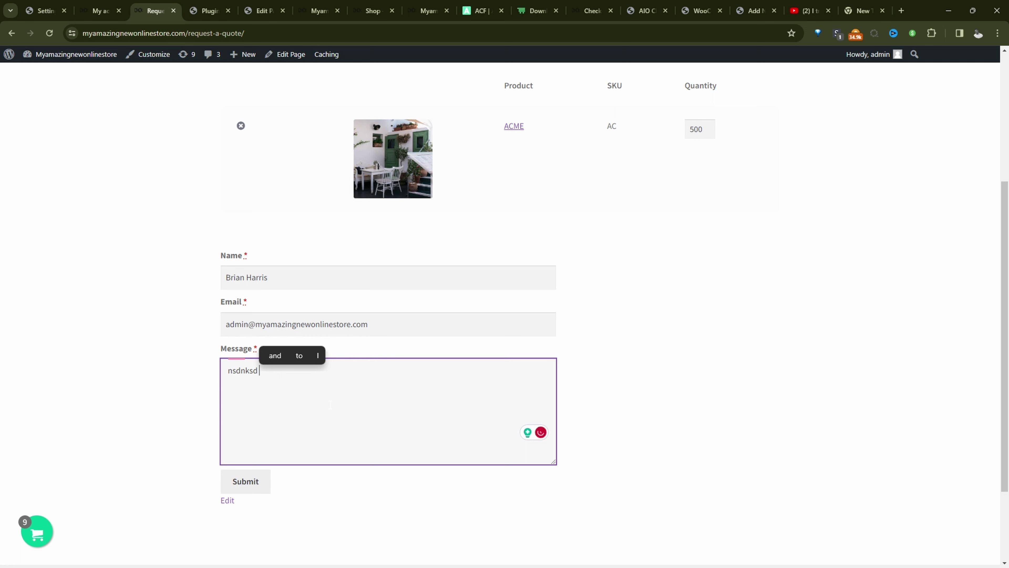
{"action": "left_click", "coordinate": [251, 483]}
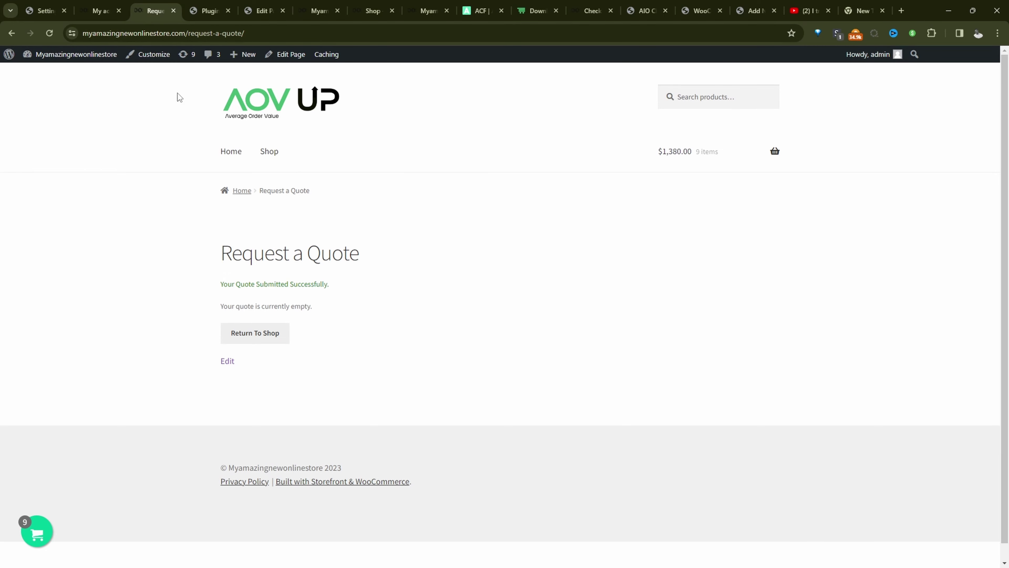
{"action": "left_click", "coordinate": [99, 11]}
{"action": "left_click", "coordinate": [44, 11]}
Open the ACME quote and set expiry 09/11/2023, applied price 345 and shipping cost 599.
{"action": "left_click", "coordinate": [267, 310]}
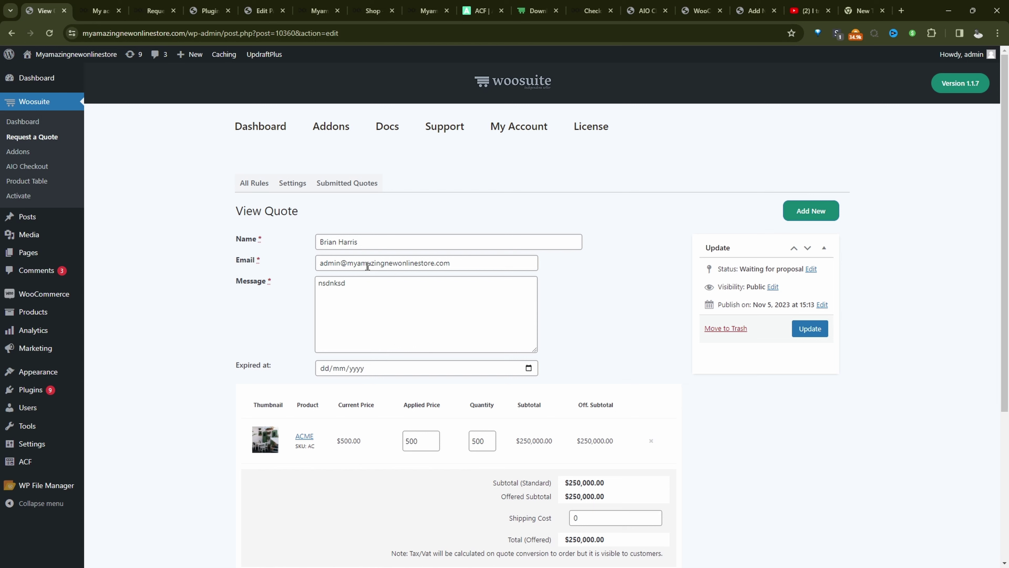
{"action": "left_click", "coordinate": [529, 368]}
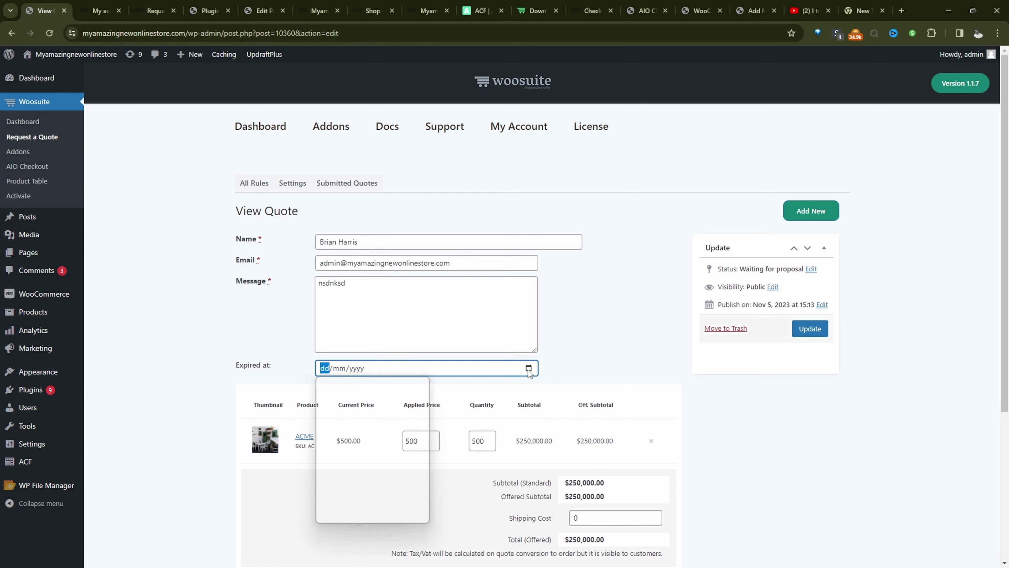
{"action": "left_click", "coordinate": [372, 440]}
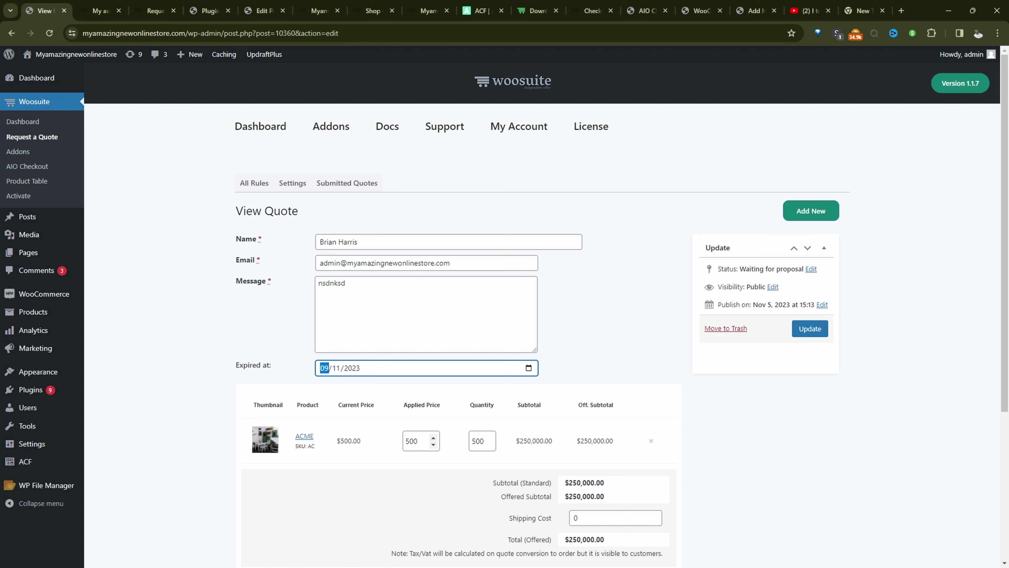
{"action": "double_click", "coordinate": [413, 440]}
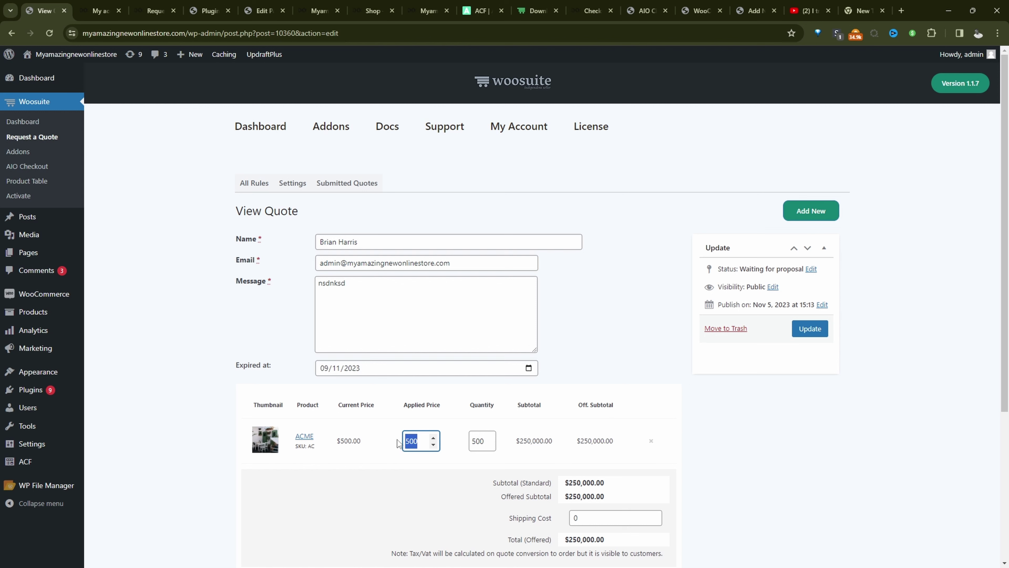
{"action": "type", "text": "345"}
{"action": "double_click", "coordinate": [574, 518]}
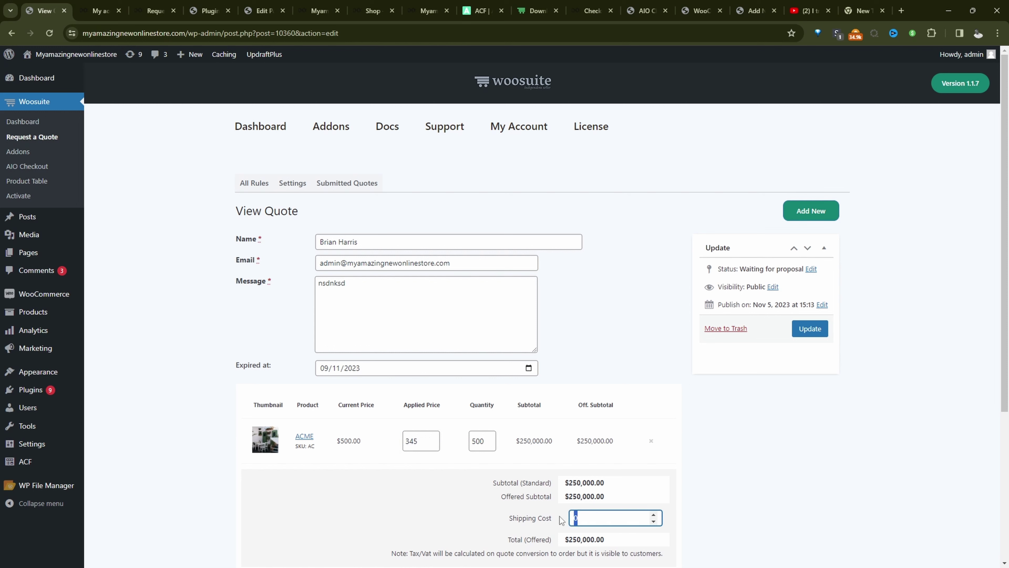
{"action": "type", "text": "599"}
{"action": "scroll", "coordinate": [379, 421], "scroll_direction": "down", "scroll_amount": 5}
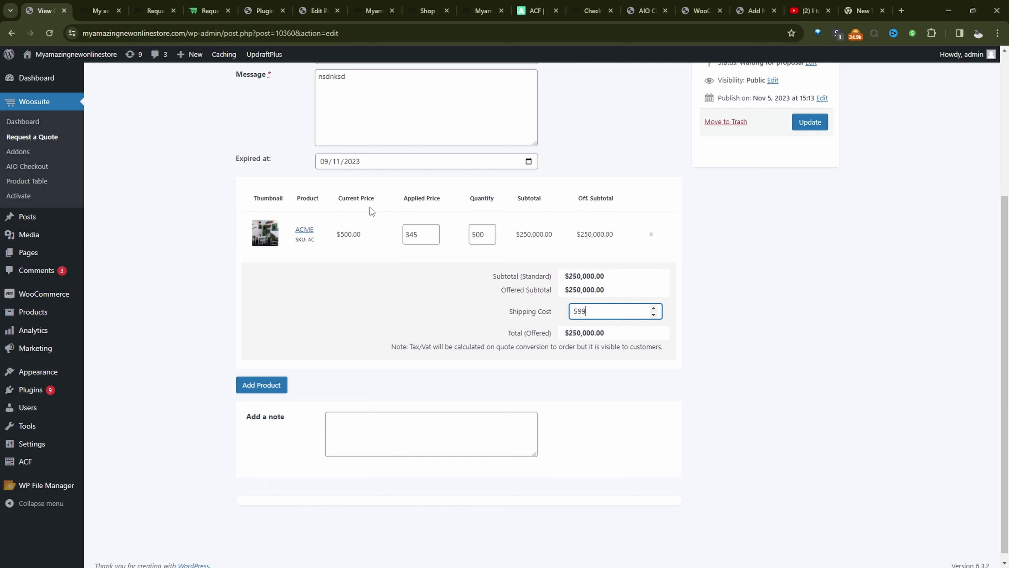
{"action": "left_click", "coordinate": [207, 11]}
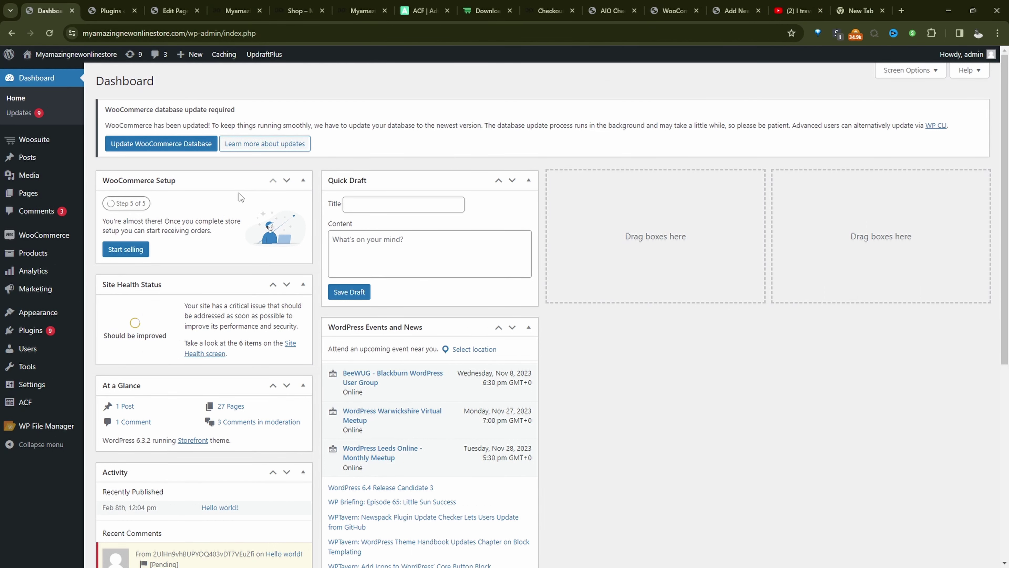
On the Woosuite Addons page, switch the Request a Quote toggle to ON.
{"action": "mouse_move", "coordinate": [38, 331]}
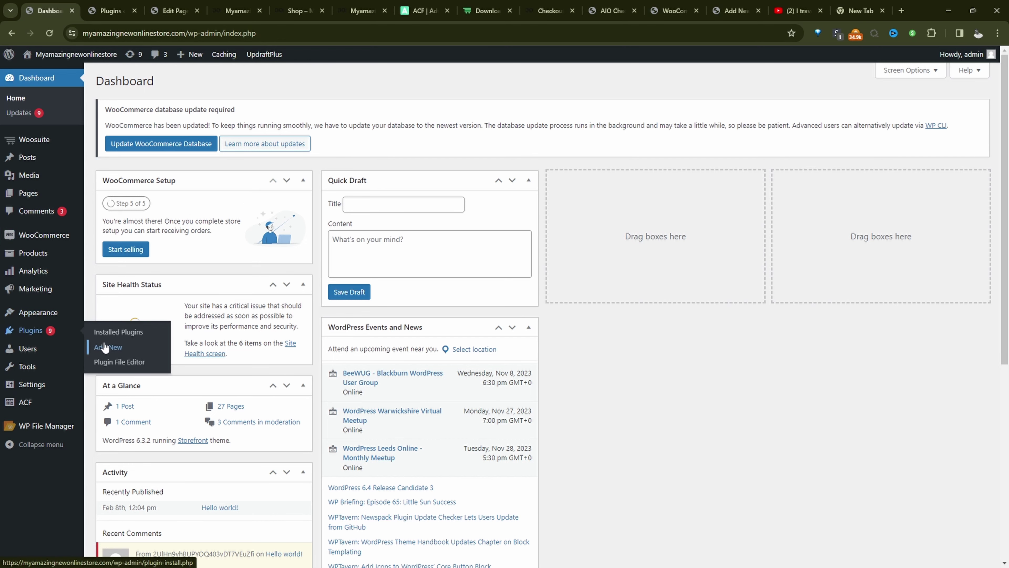
{"action": "mouse_move", "coordinate": [36, 139]}
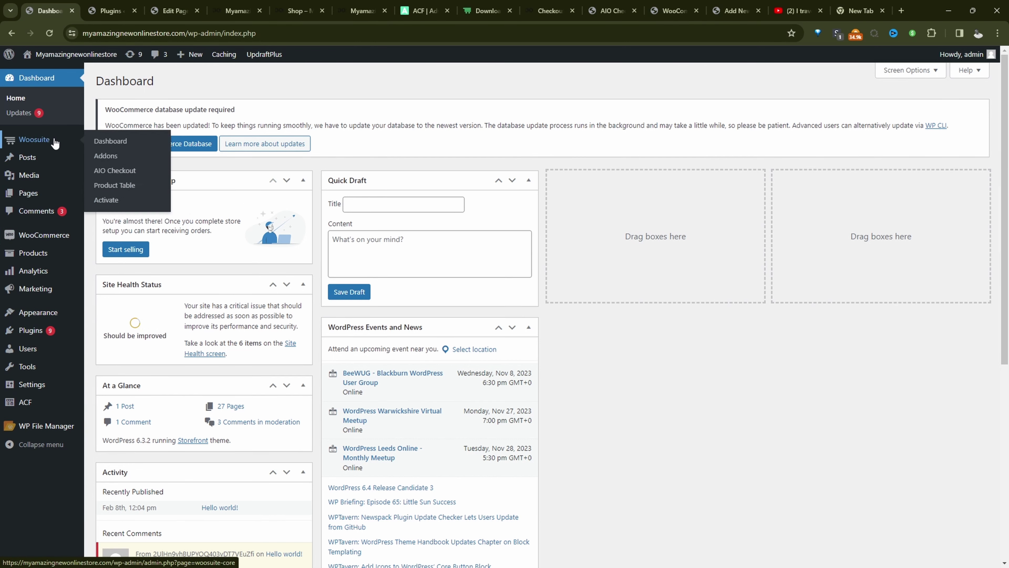
{"action": "left_click", "coordinate": [104, 154]}
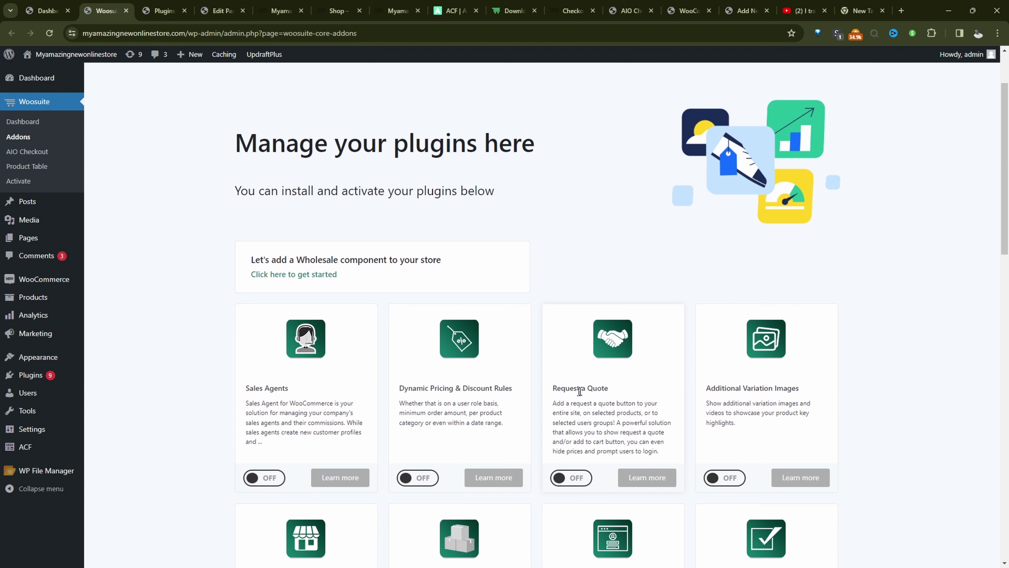
{"action": "left_click", "coordinate": [575, 479]}
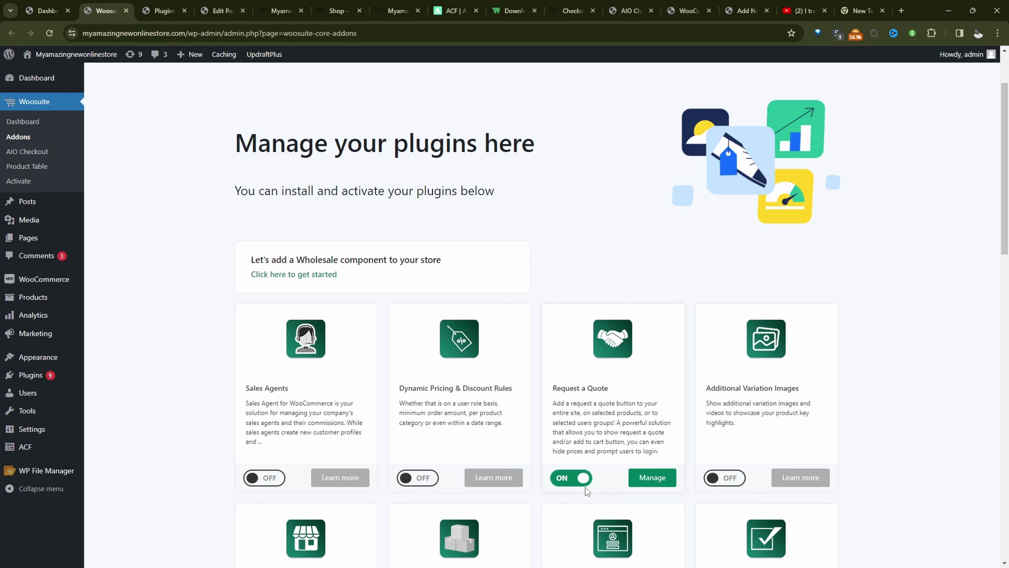
Manage the Request a Quote addon's rules and begin adding a new rule.
{"action": "left_click", "coordinate": [650, 482]}
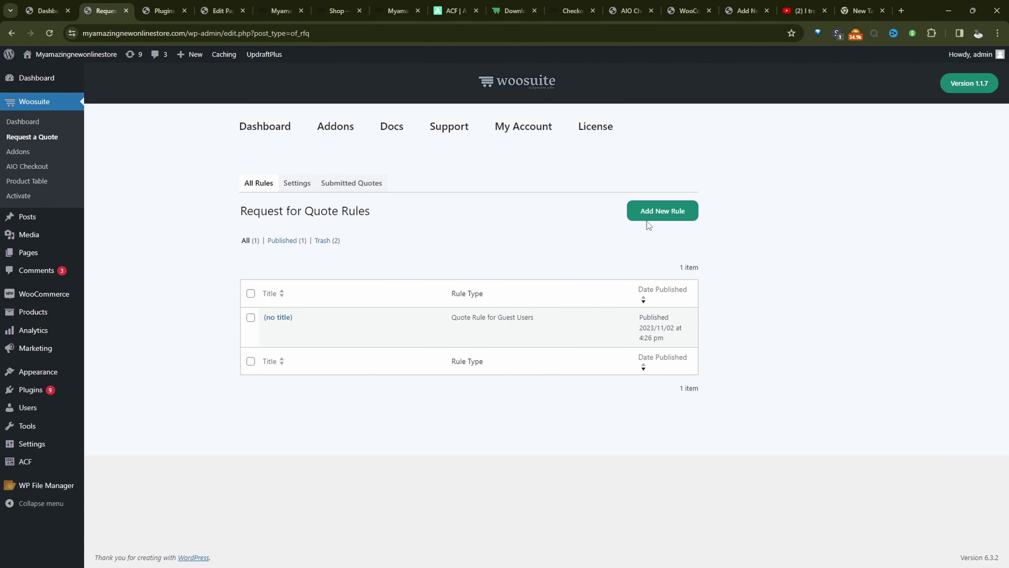
{"action": "left_click", "coordinate": [649, 218]}
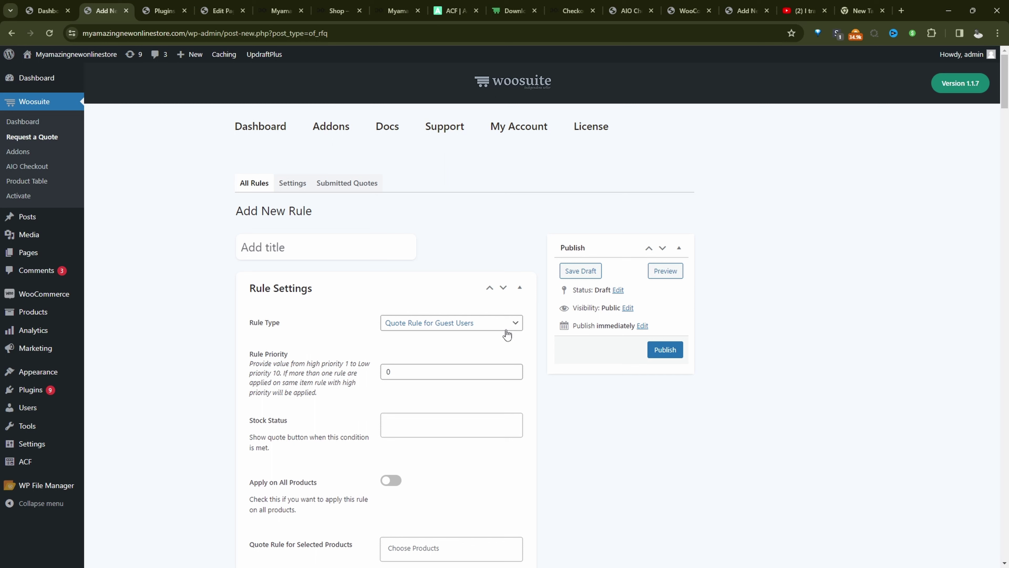
Set the rule type to Registered Users and raise the rule priority to 1.
{"action": "left_click", "coordinate": [449, 322]}
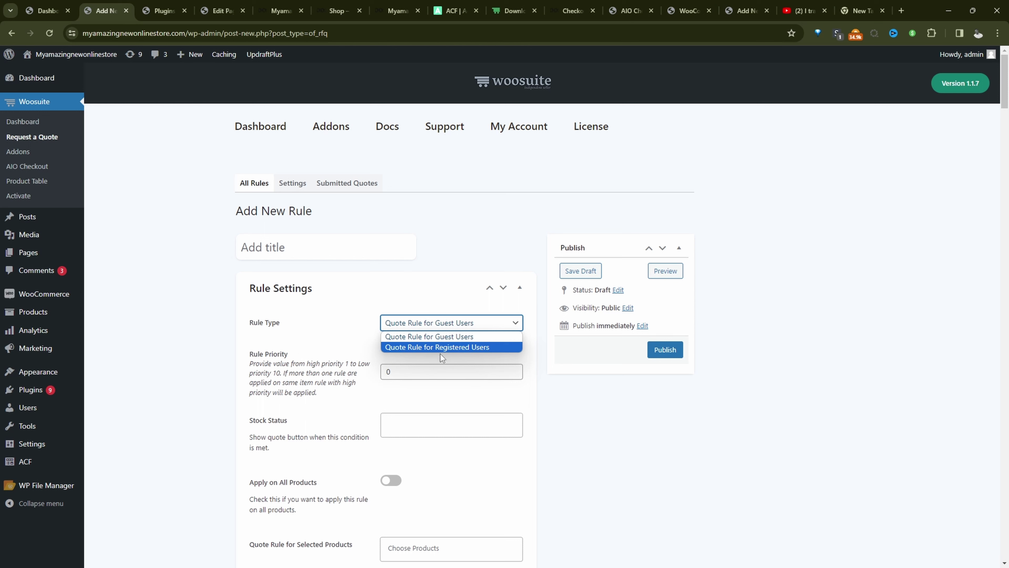
{"action": "left_click", "coordinate": [450, 336]}
{"action": "left_click", "coordinate": [490, 329]}
{"action": "left_click", "coordinate": [474, 347]}
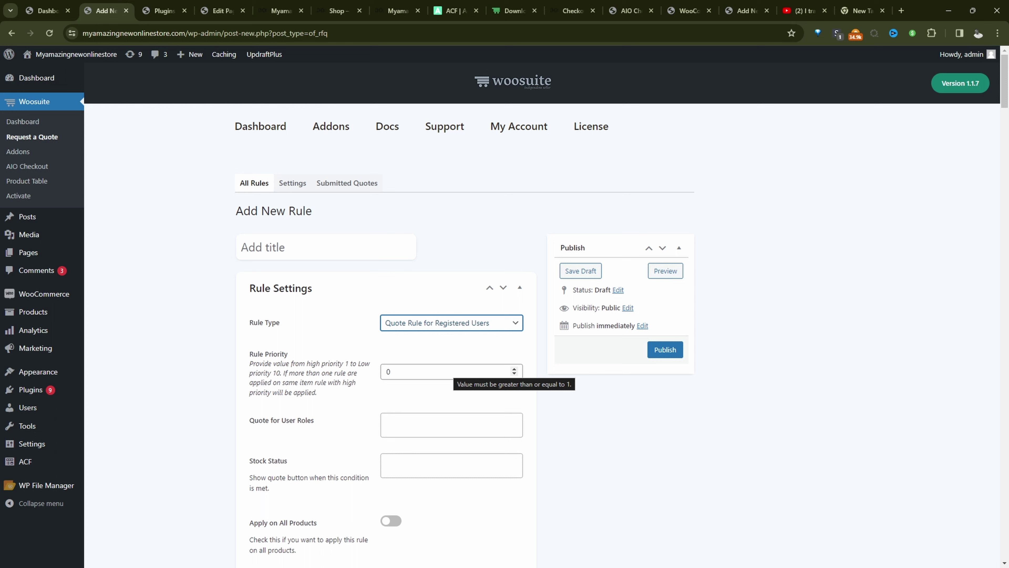
{"action": "left_click", "coordinate": [514, 369]}
{"action": "left_click", "coordinate": [509, 393]}
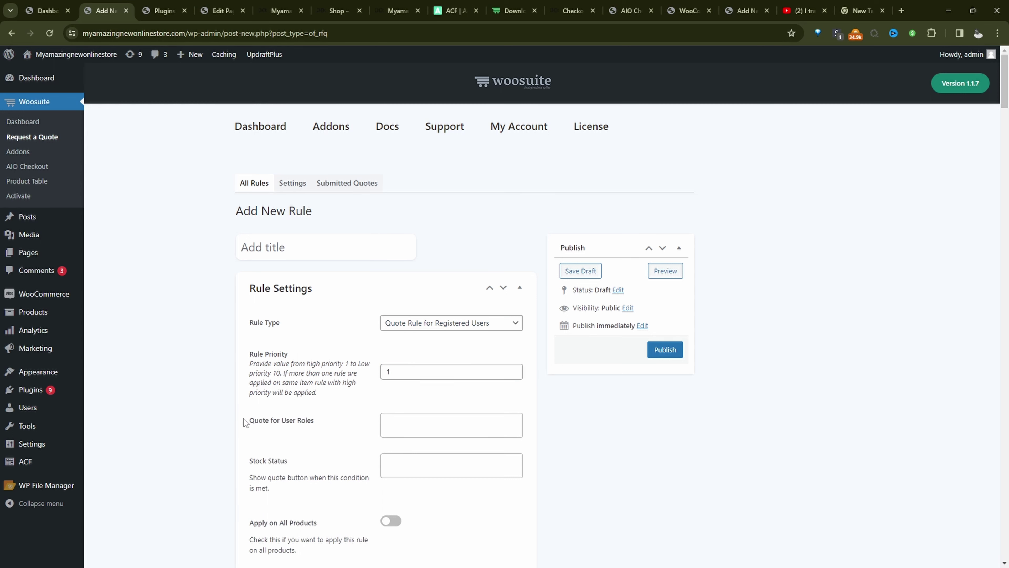
Limit the rule to the Administrator and Wholesale Customer user roles.
{"action": "left_click", "coordinate": [381, 426]}
{"action": "left_click", "coordinate": [427, 446]}
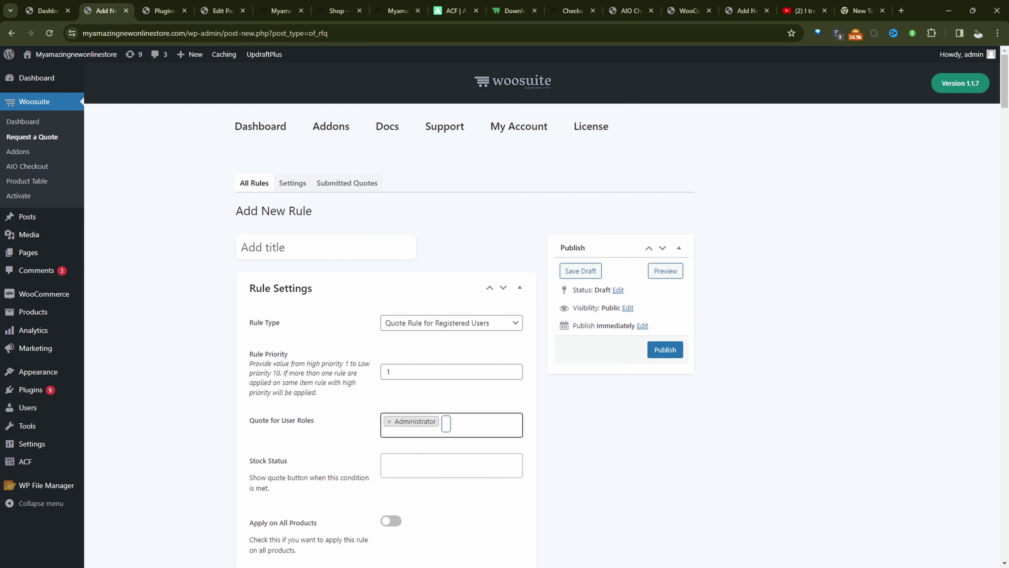
{"action": "key", "text": "Down"}
{"action": "scroll", "coordinate": [462, 473], "scroll_direction": "down", "scroll_amount": 3}
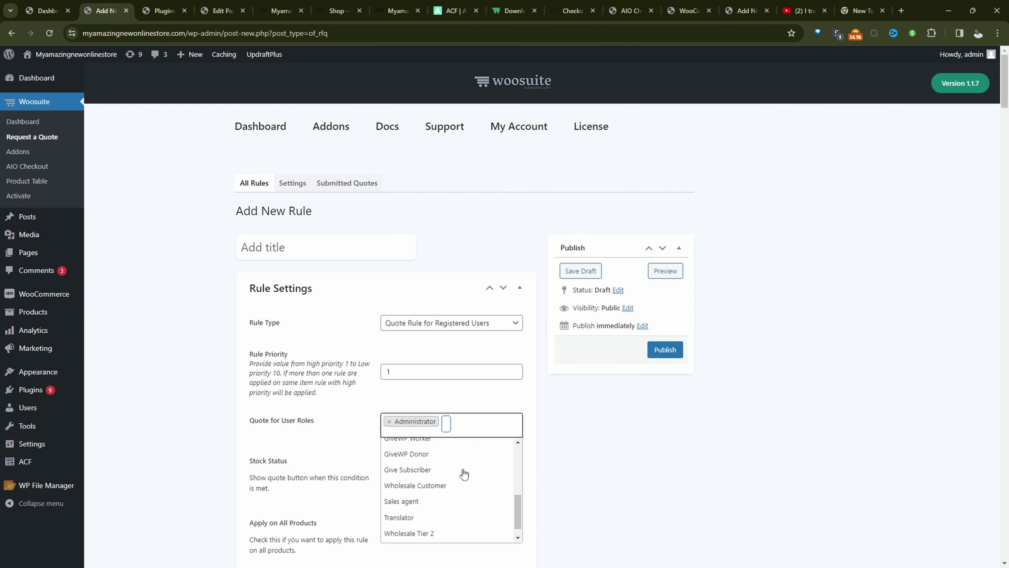
{"action": "left_click", "coordinate": [461, 479]}
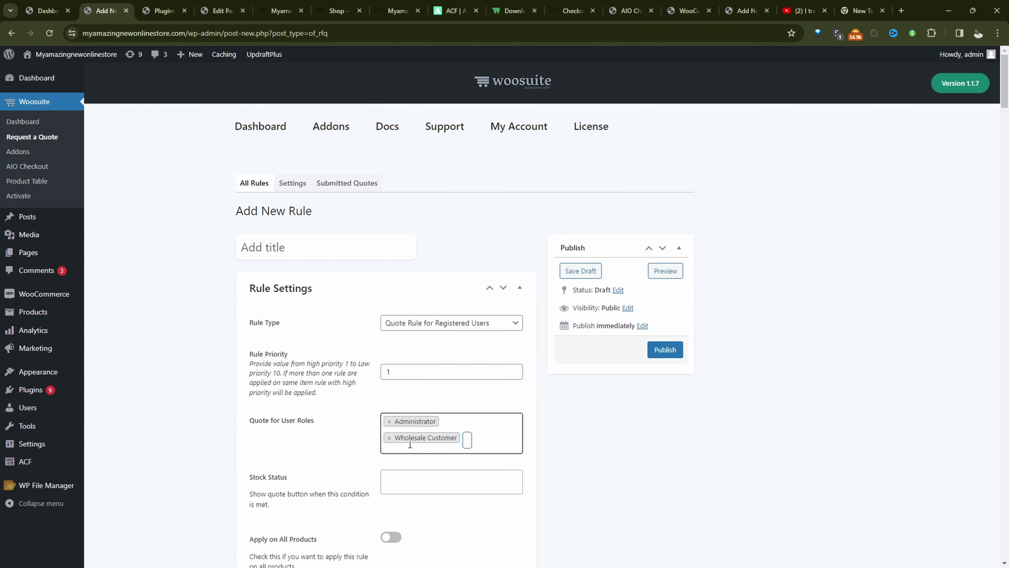
{"action": "scroll", "coordinate": [458, 461], "scroll_direction": "down", "scroll_amount": 3}
{"action": "scroll", "coordinate": [458, 318], "scroll_direction": "down", "scroll_amount": 1}
Set the Stock Status condition to In stock, Out of stock and On backorder.
{"action": "left_click", "coordinate": [452, 324]}
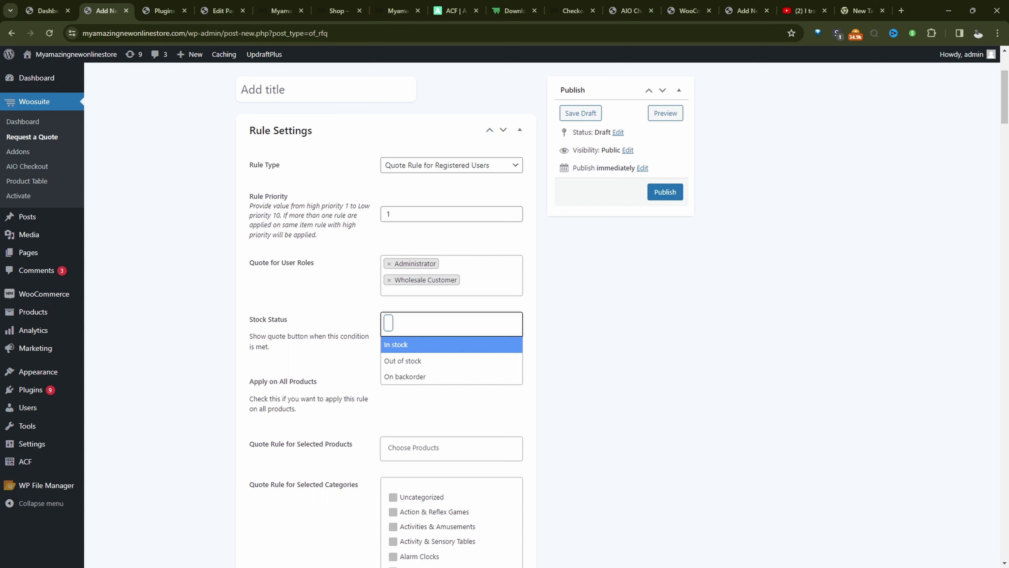
{"action": "left_click", "coordinate": [417, 345]}
{"action": "left_click", "coordinate": [435, 361]}
{"action": "left_click", "coordinate": [435, 376]}
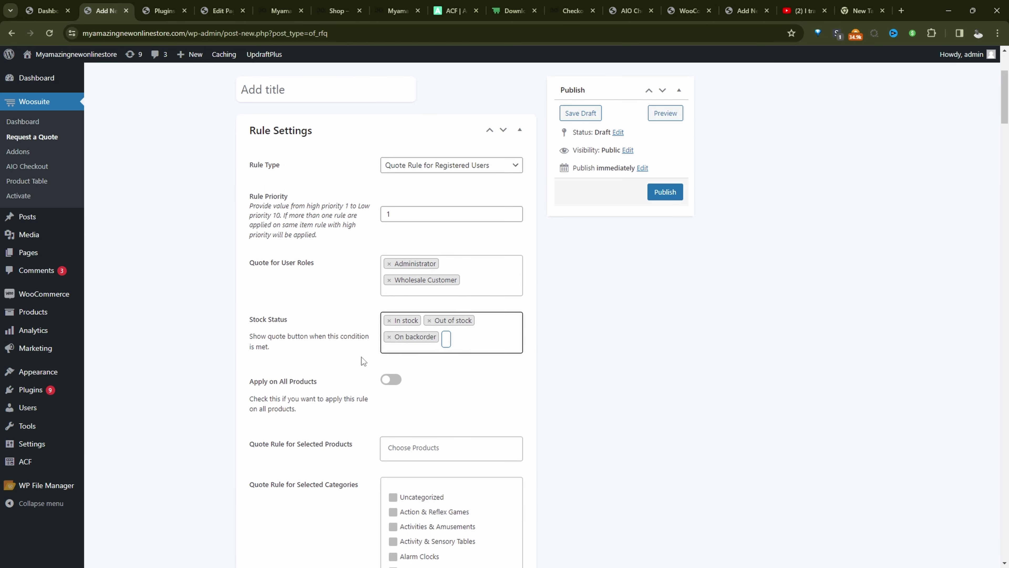
{"action": "scroll", "coordinate": [313, 419], "scroll_direction": "down", "scroll_amount": 2}
{"action": "scroll", "coordinate": [313, 419], "scroll_direction": "down", "scroll_amount": 1}
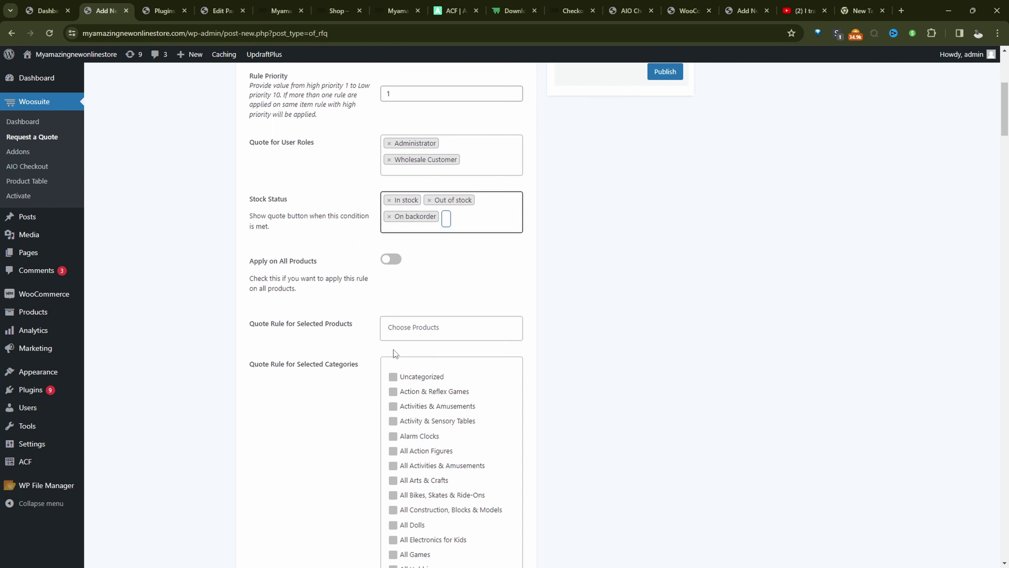
{"action": "scroll", "coordinate": [411, 372], "scroll_direction": "down", "scroll_amount": 3}
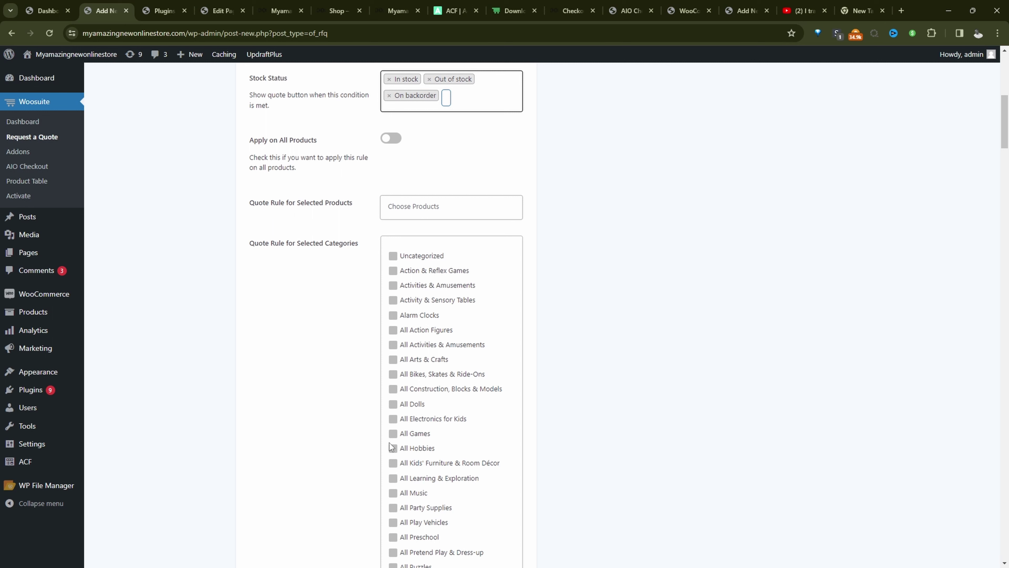
Apply the rule to all products and keep product prices visible.
{"action": "left_click", "coordinate": [391, 140]}
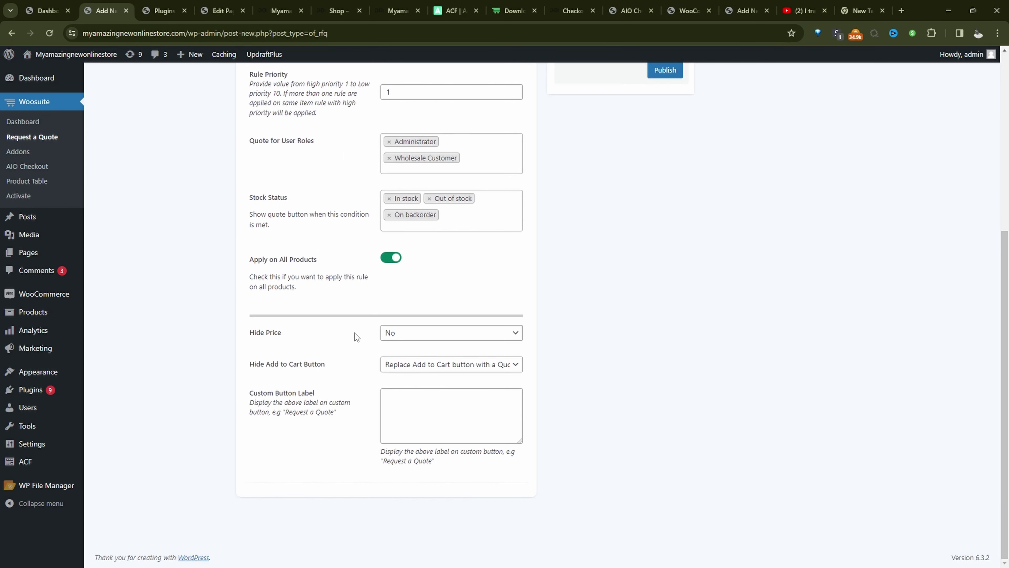
{"action": "left_click", "coordinate": [444, 335]}
{"action": "left_click", "coordinate": [444, 336]}
Keep Add to Cart and add a new quote button labelled 'Request Price'.
{"action": "left_click", "coordinate": [420, 374]}
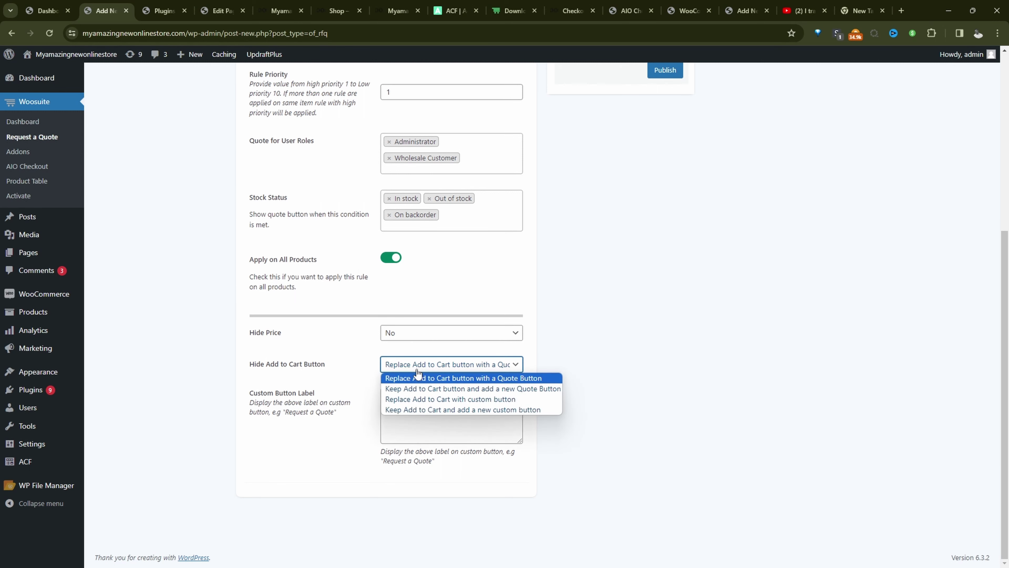
{"action": "left_click", "coordinate": [402, 389]}
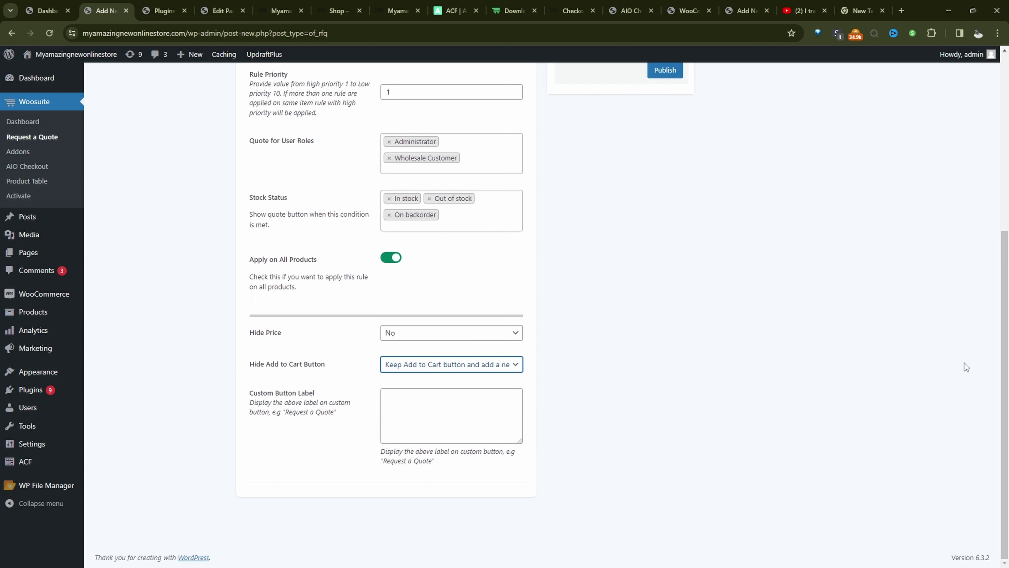
{"action": "left_click", "coordinate": [384, 395]}
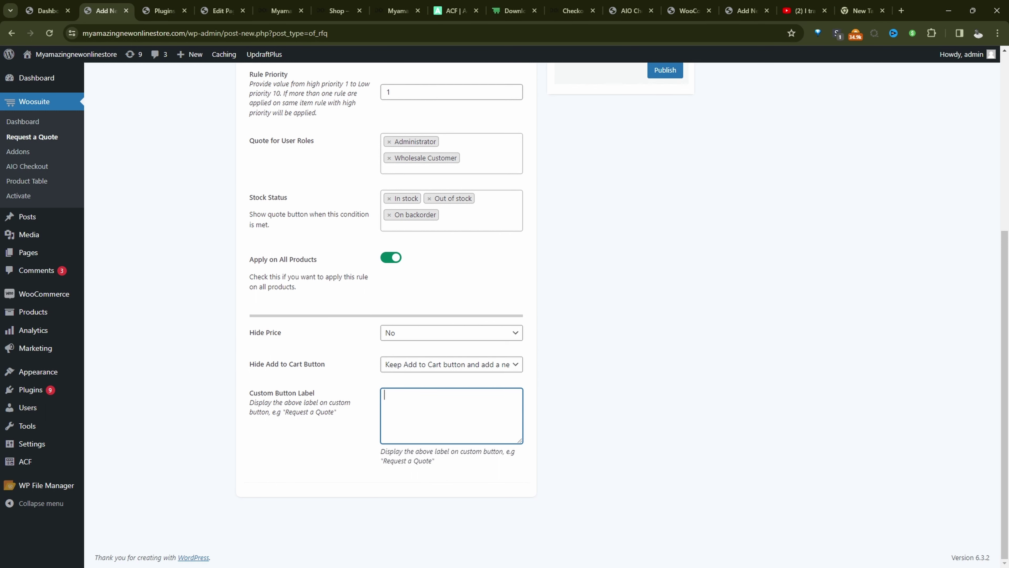
{"action": "type", "text": "Request Price"}
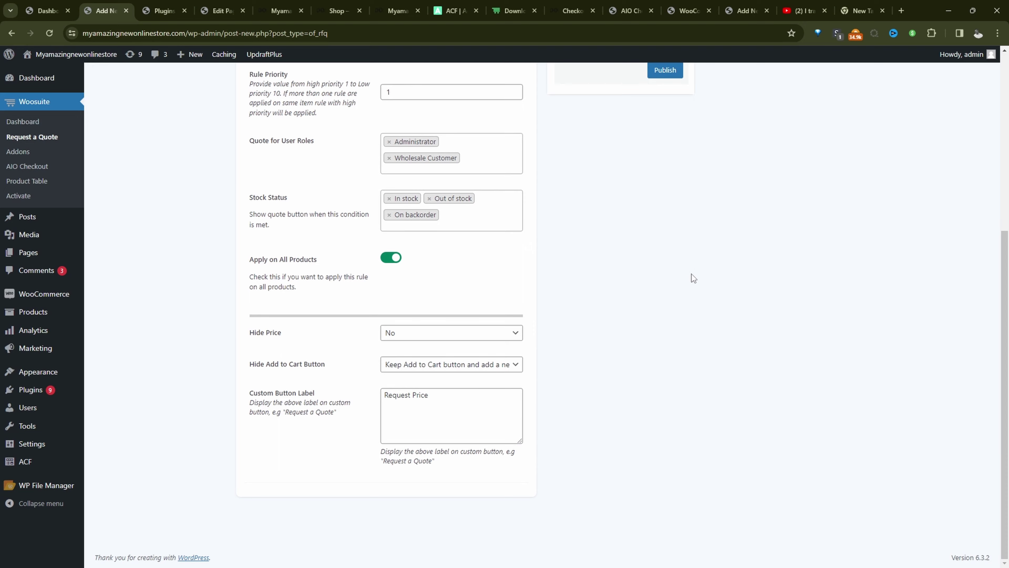
{"action": "scroll", "coordinate": [693, 279], "scroll_direction": "up", "scroll_amount": 5}
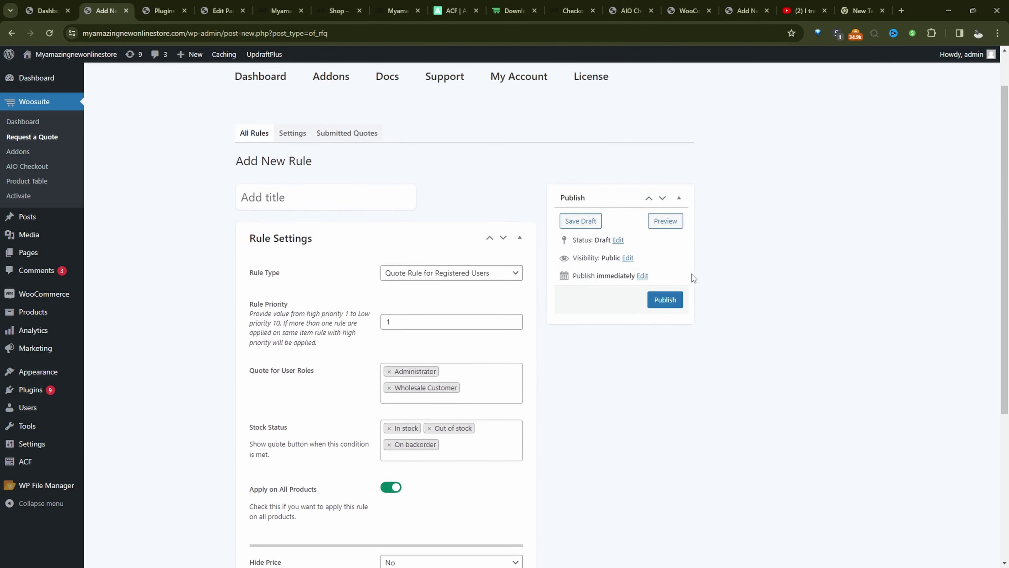
Publish the rule, title it 'request quote for admin and w', and update it.
{"action": "left_click", "coordinate": [664, 311]}
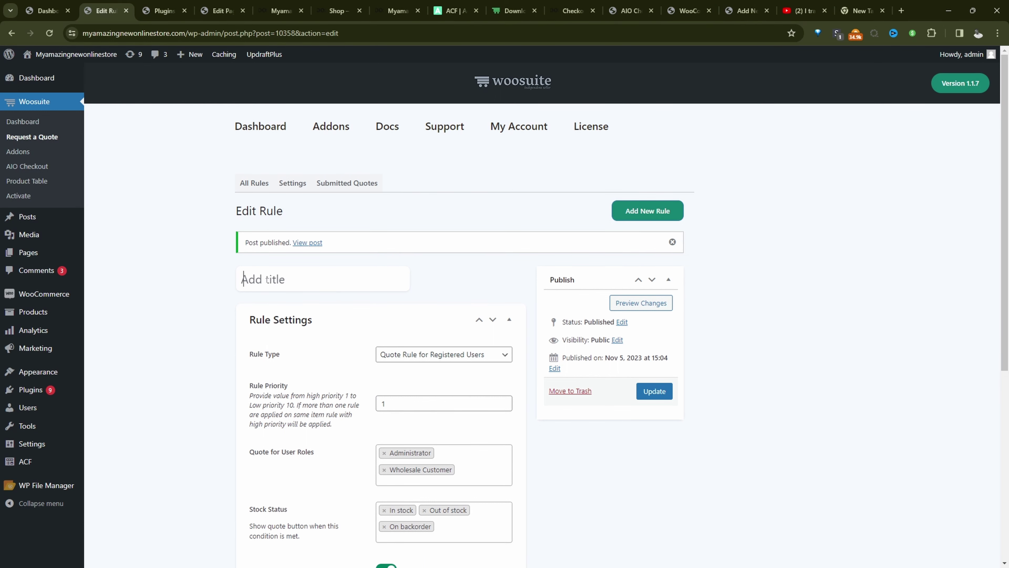
{"action": "type", "text": "request quote for admin and w"}
{"action": "left_click", "coordinate": [654, 391]}
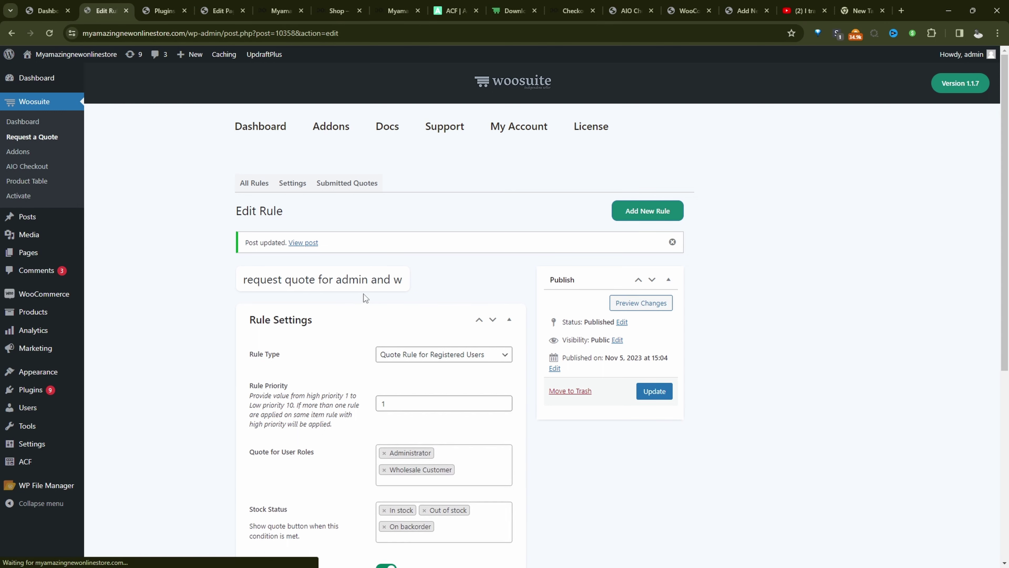
From the Store, open Bed Seat, set quantity to 200 and request its price.
{"action": "mouse_move", "coordinate": [50, 54]}
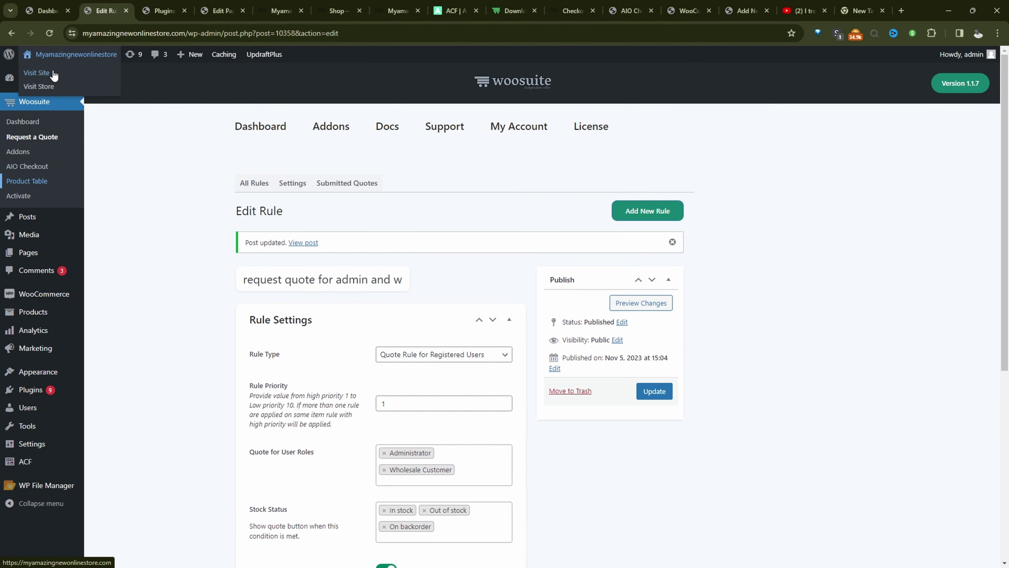
{"action": "left_click", "coordinate": [50, 87]}
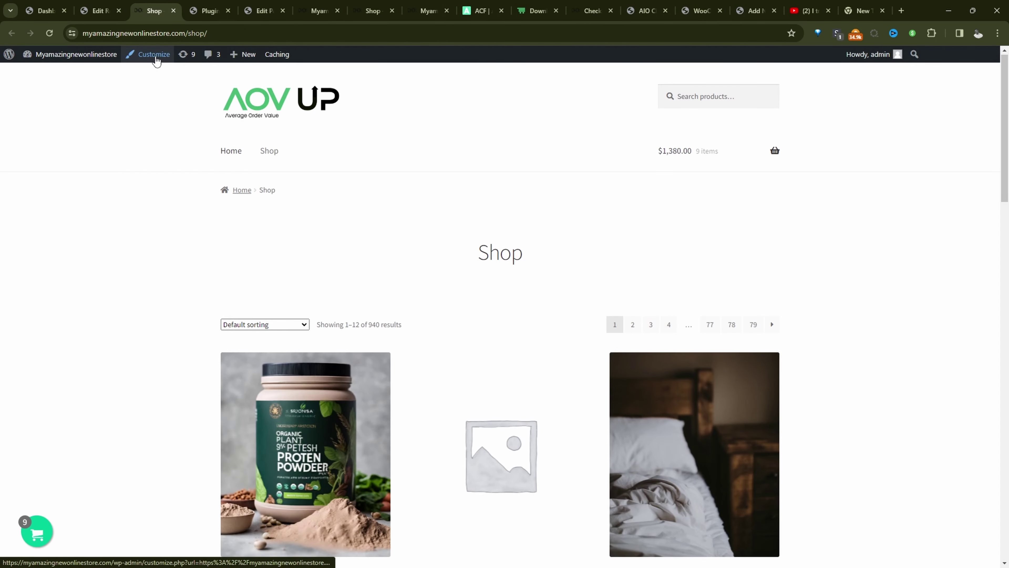
{"action": "scroll", "coordinate": [347, 468], "scroll_direction": "down", "scroll_amount": 3}
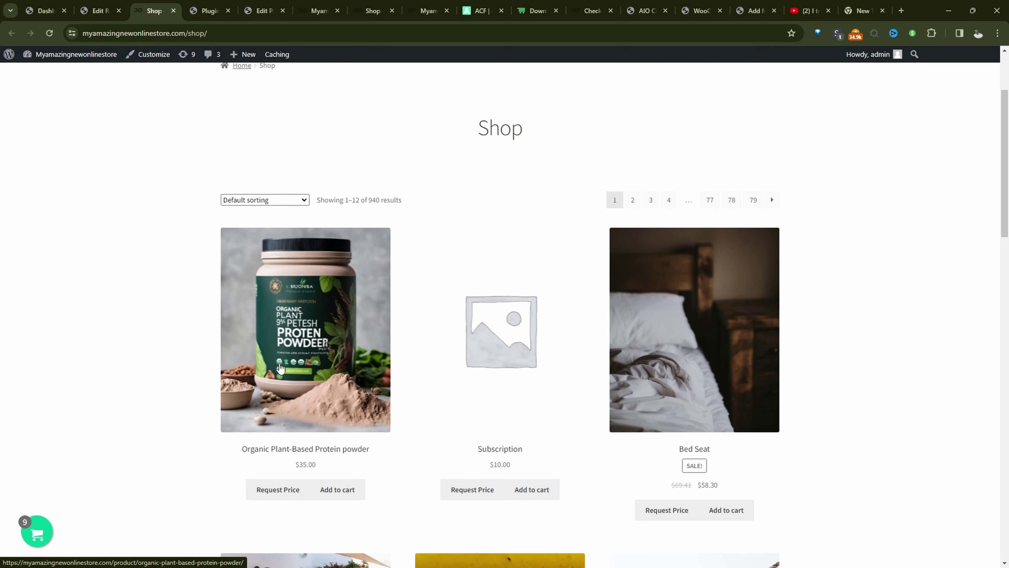
{"action": "left_click", "coordinate": [303, 371]}
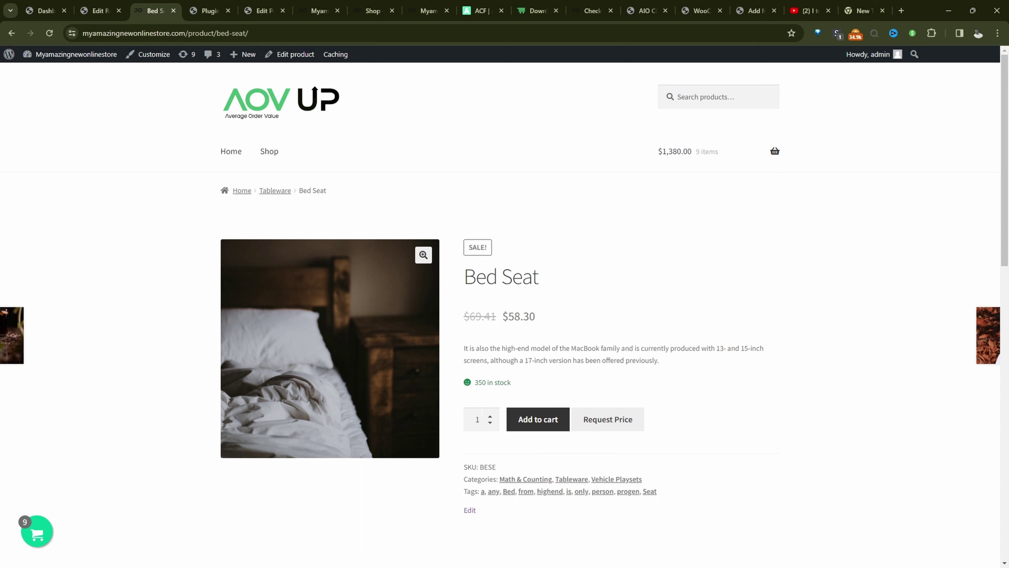
{"action": "double_click", "coordinate": [482, 412]}
{"action": "left_click", "coordinate": [534, 315]}
{"action": "left_click", "coordinate": [469, 424]}
{"action": "double_click", "coordinate": [470, 422]}
{"action": "type", "text": "200"}
{"action": "left_click", "coordinate": [602, 426]}
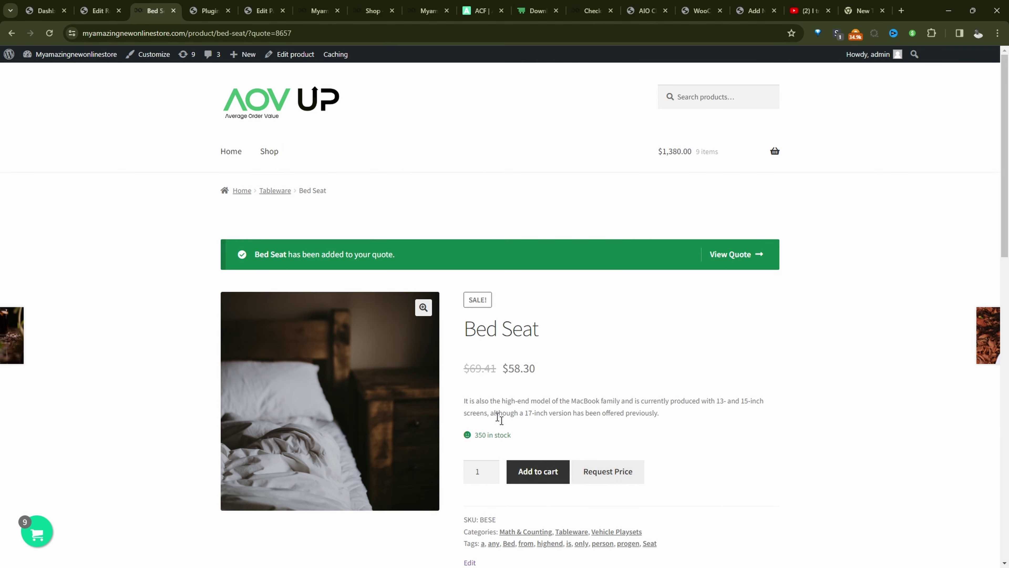
Submit the Bed Seat quote request with the message 'dsafsafas'.
{"action": "left_click", "coordinate": [736, 254]}
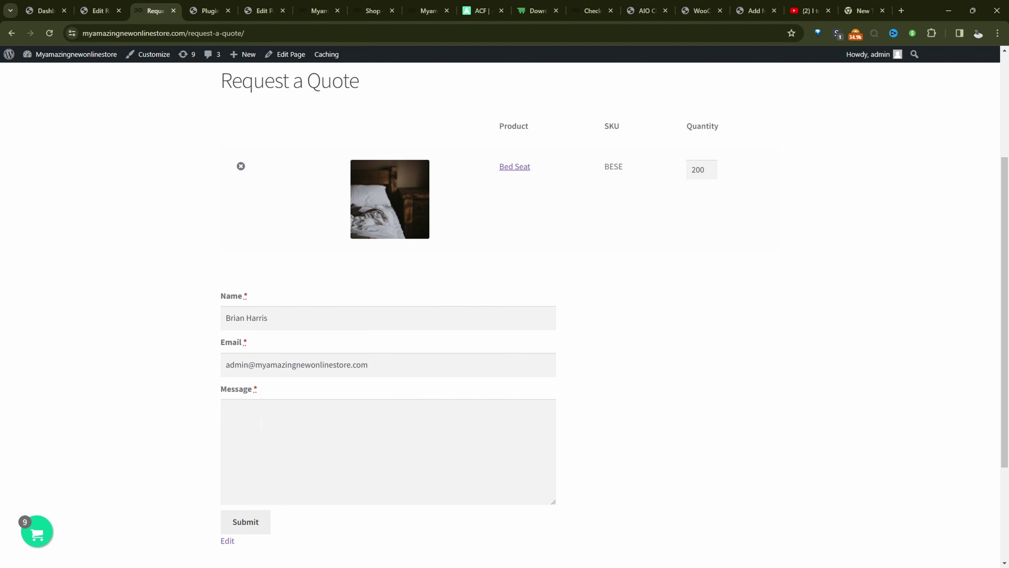
{"action": "left_click", "coordinate": [316, 414]}
{"action": "type", "text": "dsafsafas"}
{"action": "left_click", "coordinate": [258, 525]}
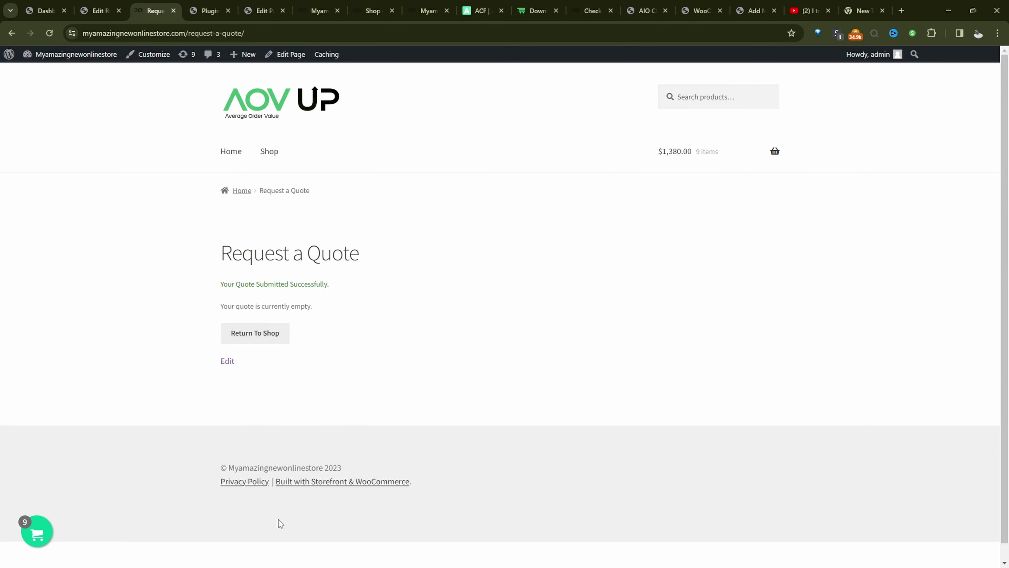
Open the new Bed Seat quote from Submitted Quotes and set its expiry to 09/11/2023.
{"action": "key", "text": "ctrl+shift+Tab"}
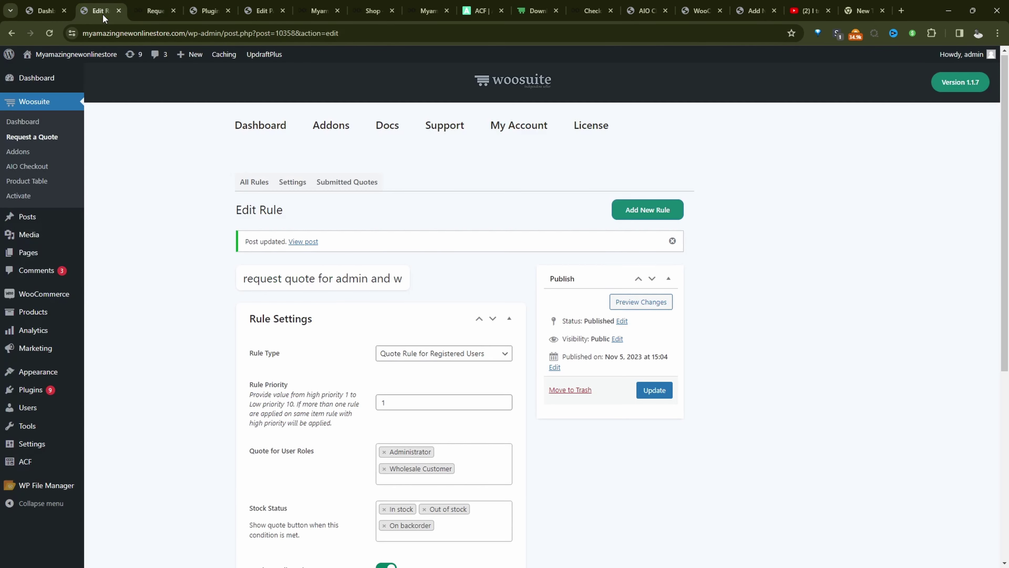
{"action": "left_click", "coordinate": [341, 185]}
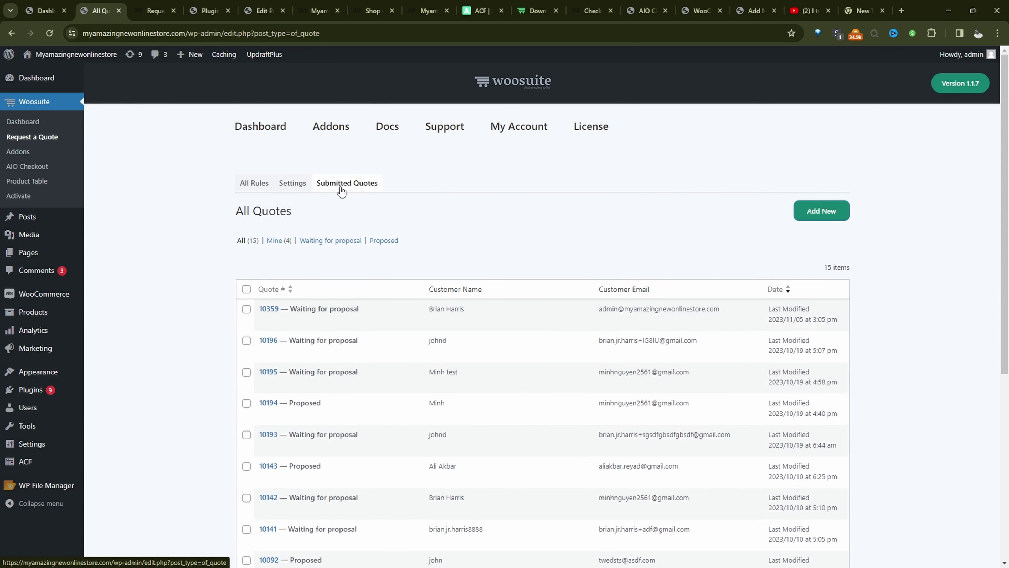
{"action": "left_click", "coordinate": [266, 321]}
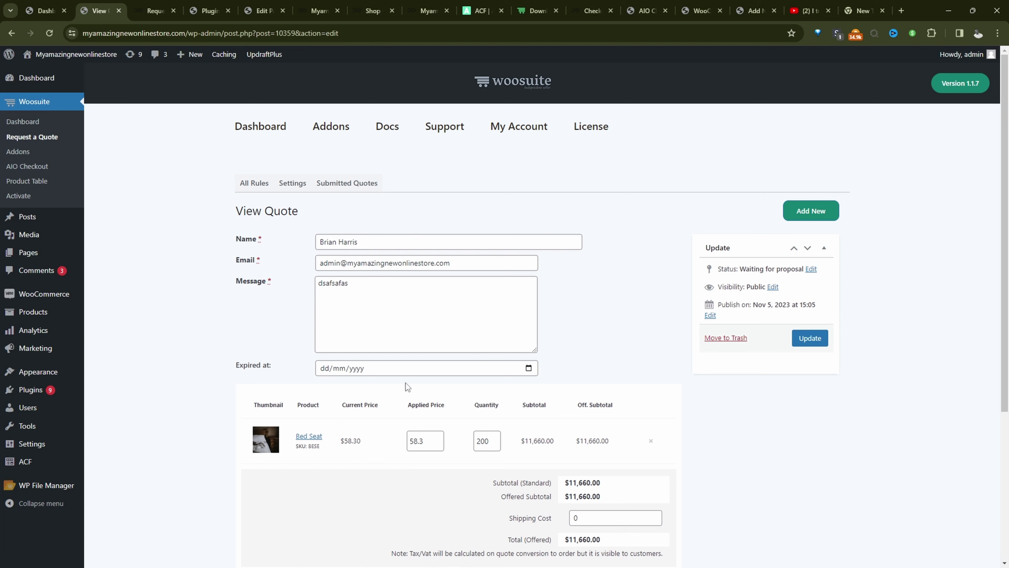
{"action": "left_click", "coordinate": [528, 368]}
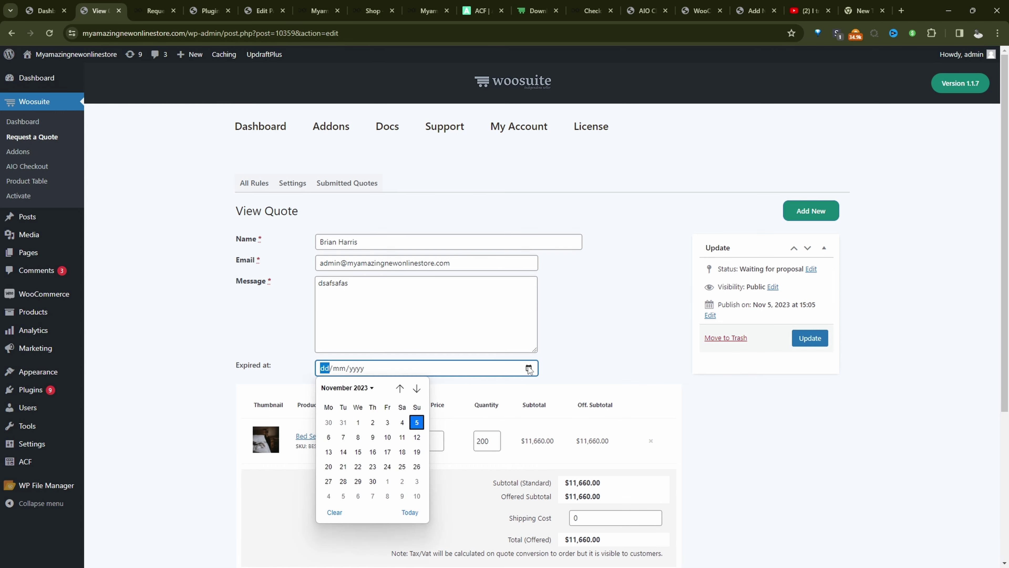
{"action": "left_click", "coordinate": [373, 437]}
Change the Bed Seat quote's applied price to 40 and shipping cost to 150.
{"action": "scroll", "coordinate": [327, 306], "scroll_direction": "down", "scroll_amount": 3}
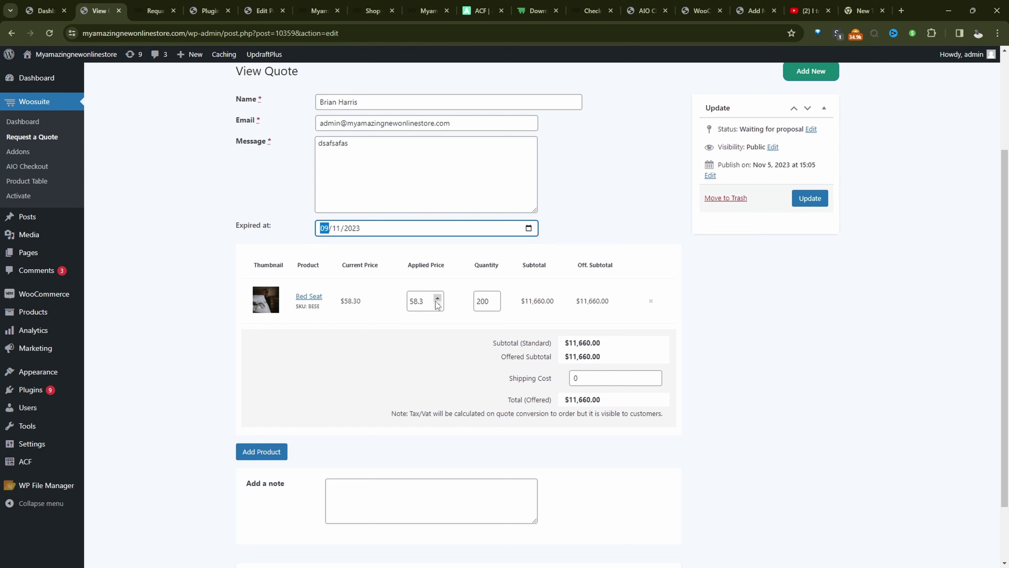
{"action": "double_click", "coordinate": [417, 301]}
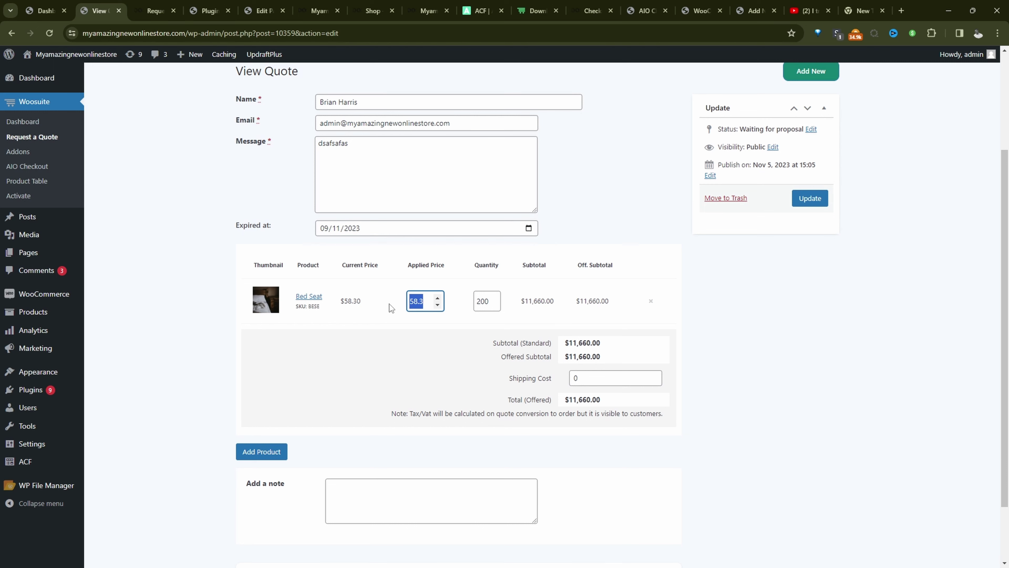
{"action": "type", "text": "40"}
{"action": "double_click", "coordinate": [575, 377]}
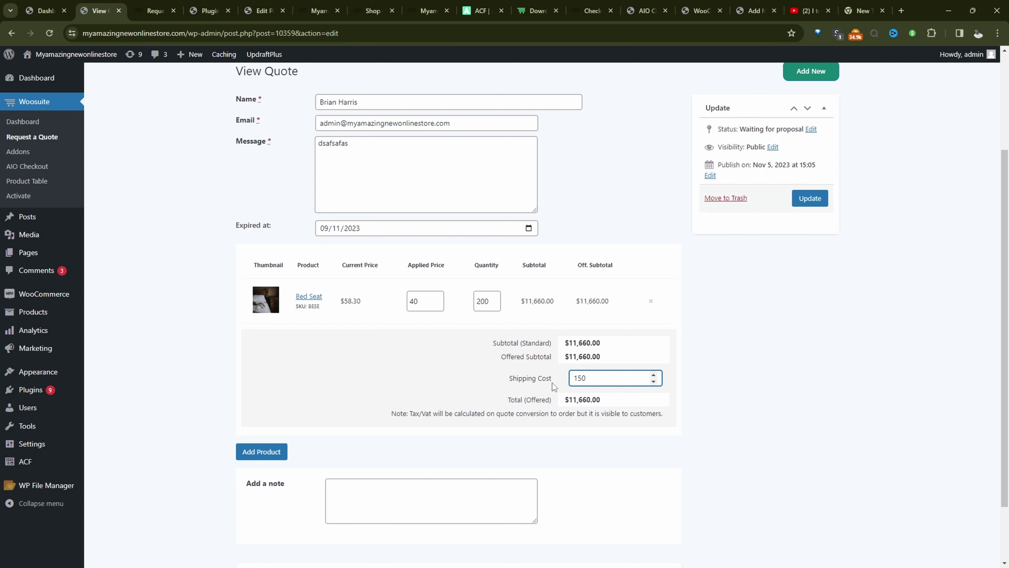
Add a best-offer note to the Bed Seat quote and update it to send the $8,000.00 proposal.
{"action": "left_click", "coordinate": [414, 487]}
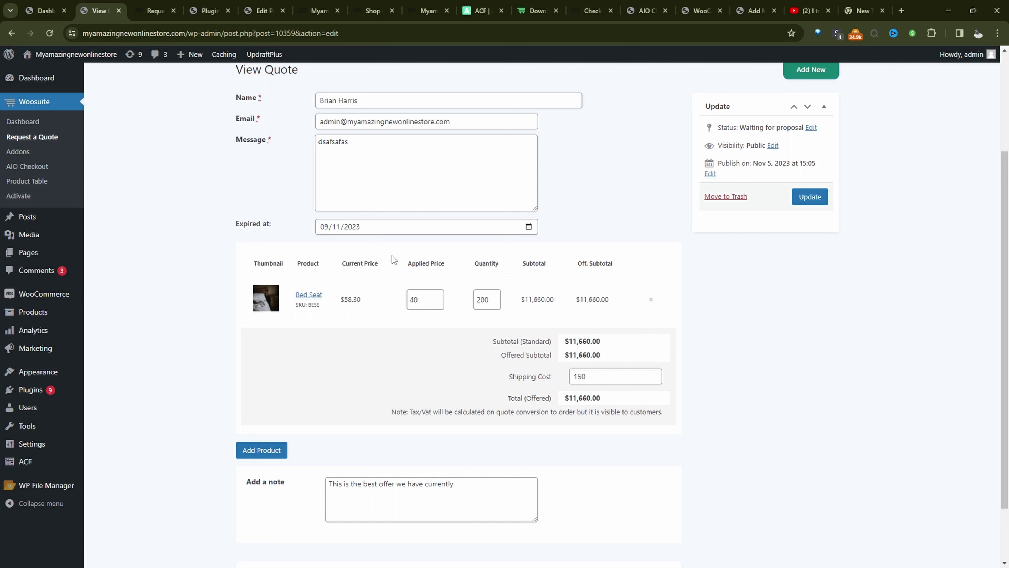
{"action": "left_click", "coordinate": [808, 198]}
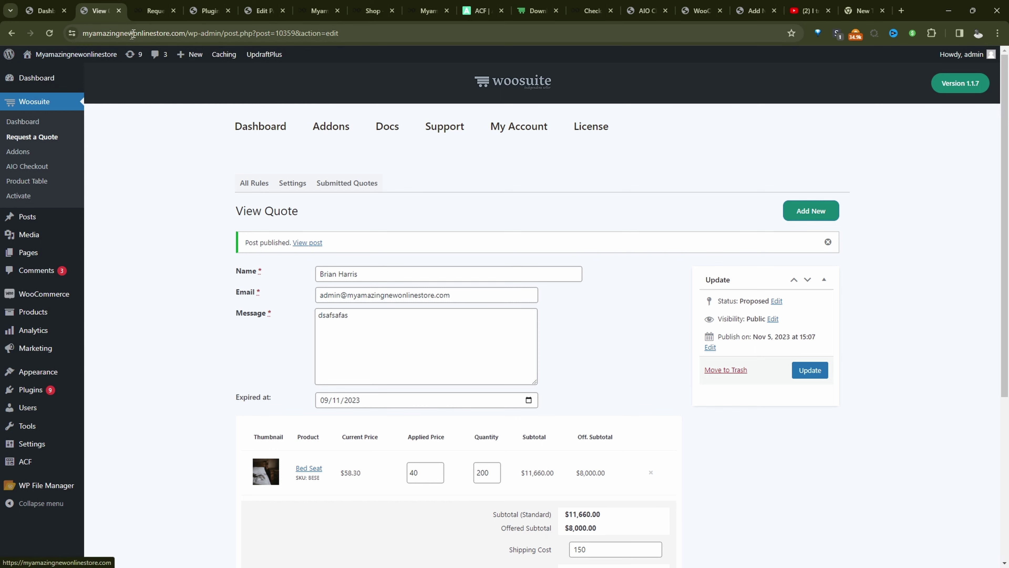
Open quote #10359 from the customer's My account Quotes list on the storefront.
{"action": "left_click_drag", "start_coordinate": [188, 33], "coordinate": [398, 40]}
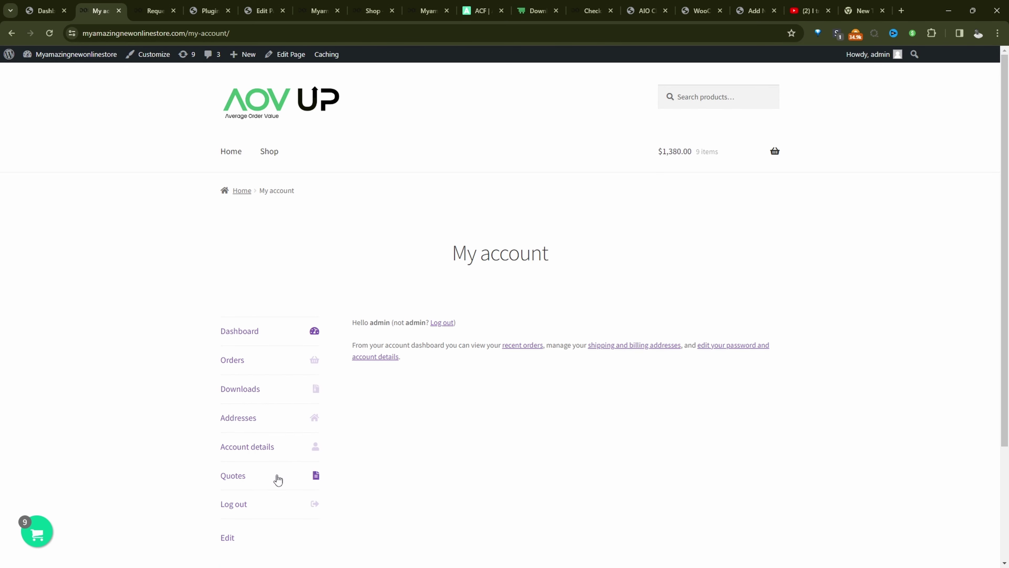
{"action": "left_click", "coordinate": [276, 477]}
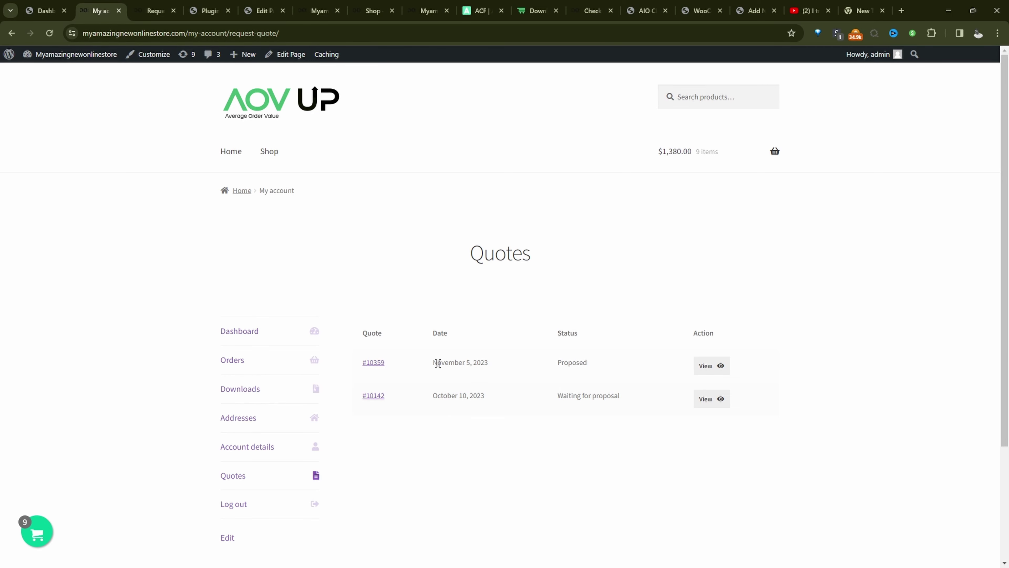
{"action": "left_click", "coordinate": [711, 365]}
{"action": "scroll", "coordinate": [465, 334], "scroll_direction": "down", "scroll_amount": 3}
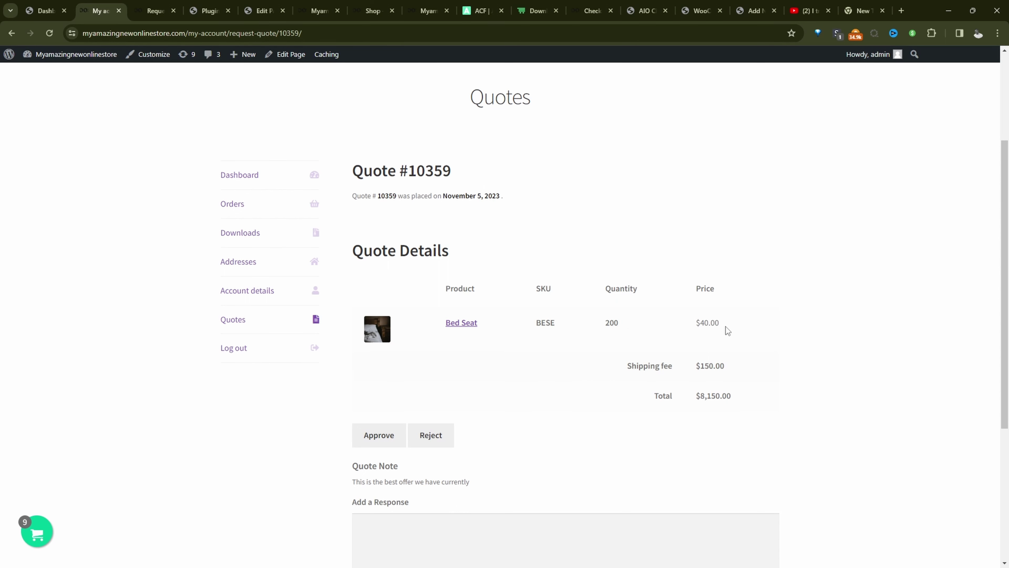
Highlight the $40.00 price, $150.00 shipping and admin note, then start a response.
{"action": "left_click_drag", "start_coordinate": [724, 326], "coordinate": [711, 325]}
{"action": "left_click_drag", "start_coordinate": [731, 366], "coordinate": [710, 366]}
{"action": "scroll", "coordinate": [441, 396], "scroll_direction": "down", "scroll_amount": 4}
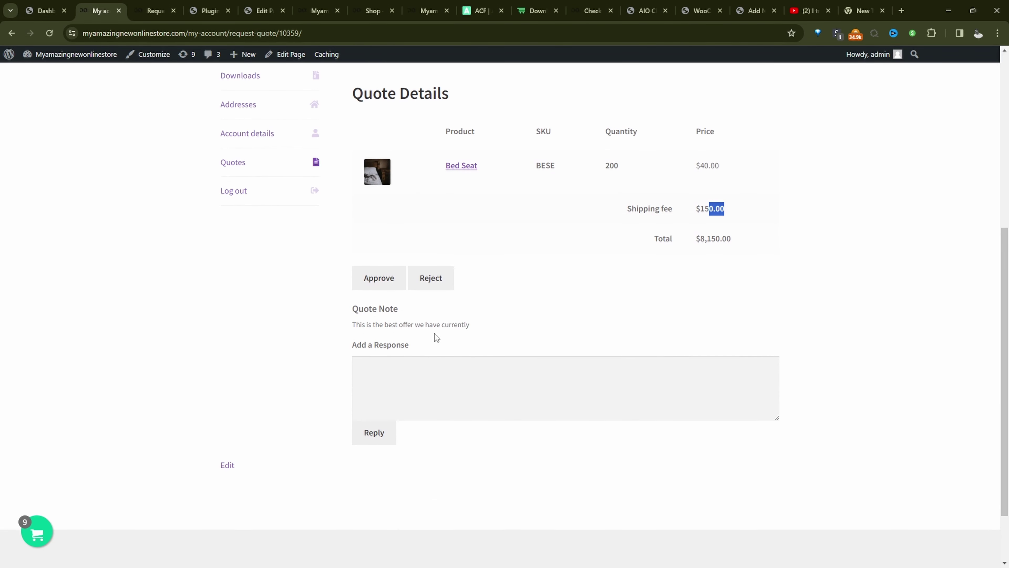
{"action": "left_click_drag", "start_coordinate": [461, 324], "coordinate": [366, 325]}
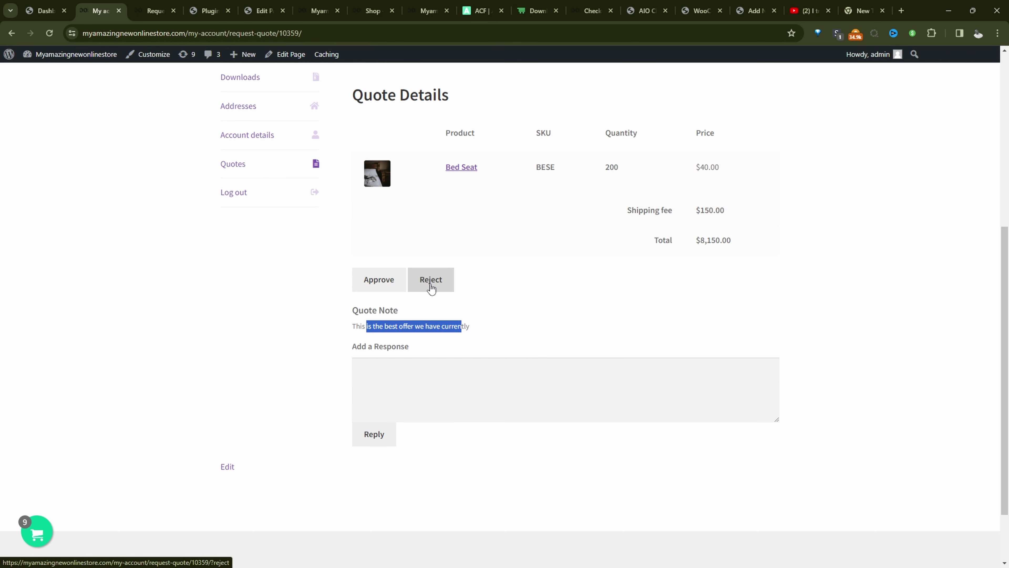
{"action": "left_click", "coordinate": [392, 374]}
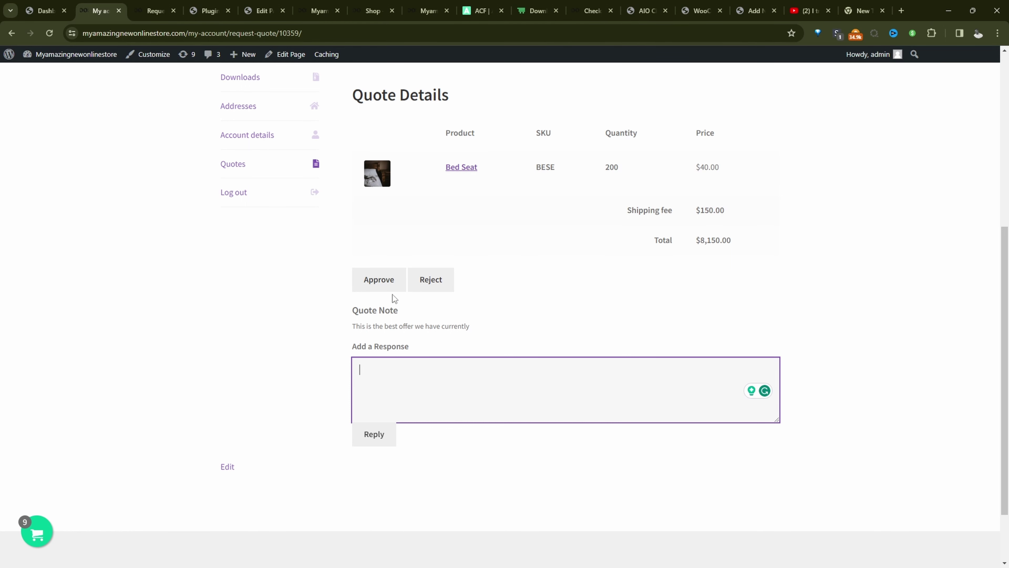
From the admin dashboard, open the Woosuite Request a Quote Settings tab.
{"action": "left_click", "coordinate": [38, 12]}
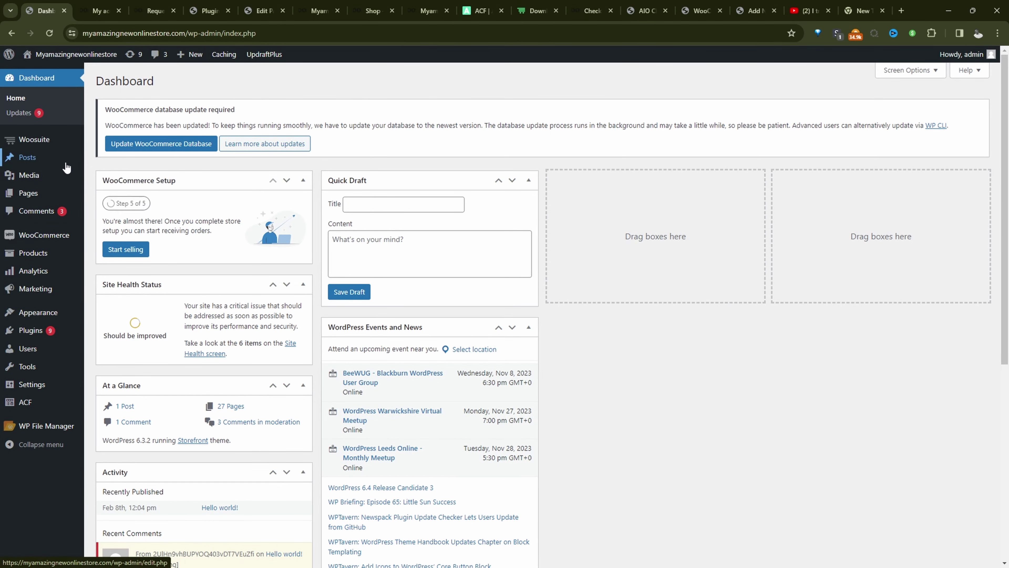
{"action": "left_click", "coordinate": [120, 156]}
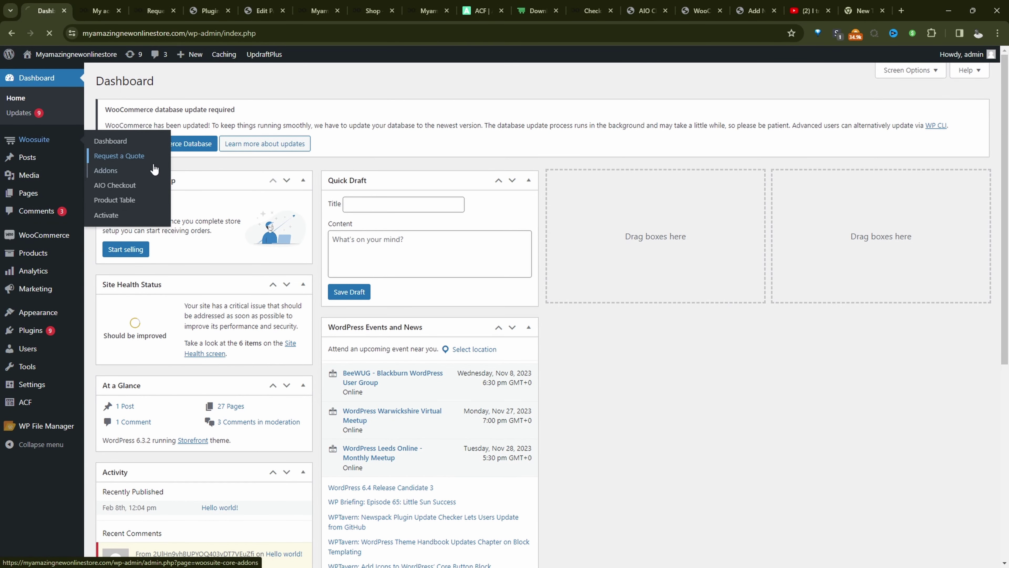
{"action": "left_click", "coordinate": [295, 185]}
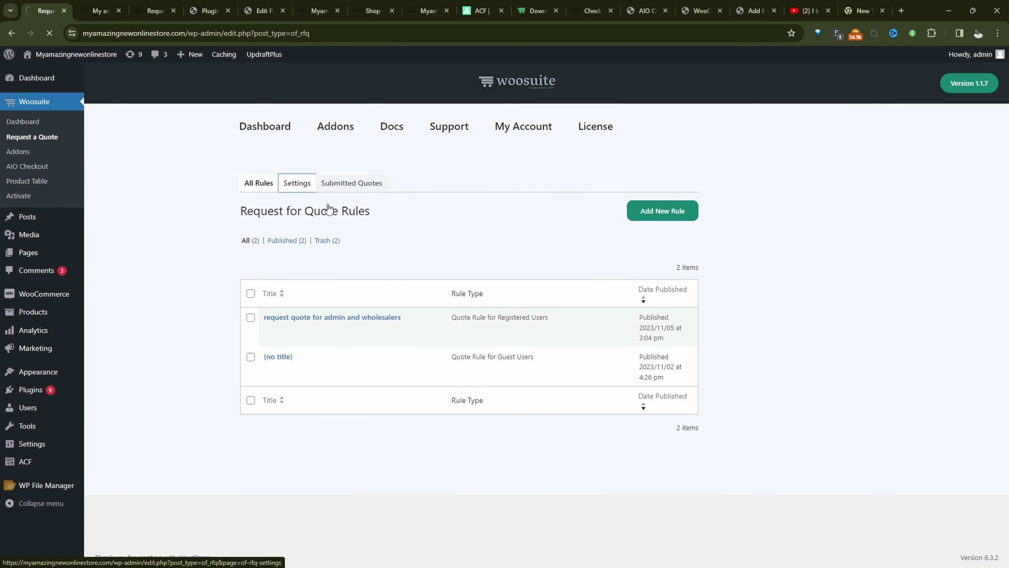
{"action": "scroll", "coordinate": [379, 362], "scroll_direction": "down", "scroll_amount": 10}
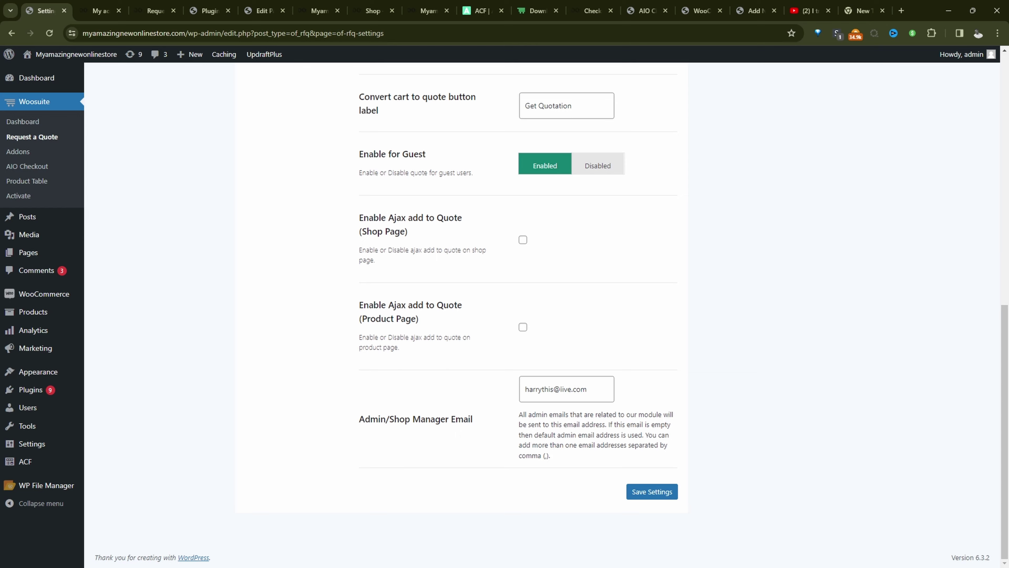
{"action": "scroll", "coordinate": [458, 324], "scroll_direction": "up", "scroll_amount": 8}
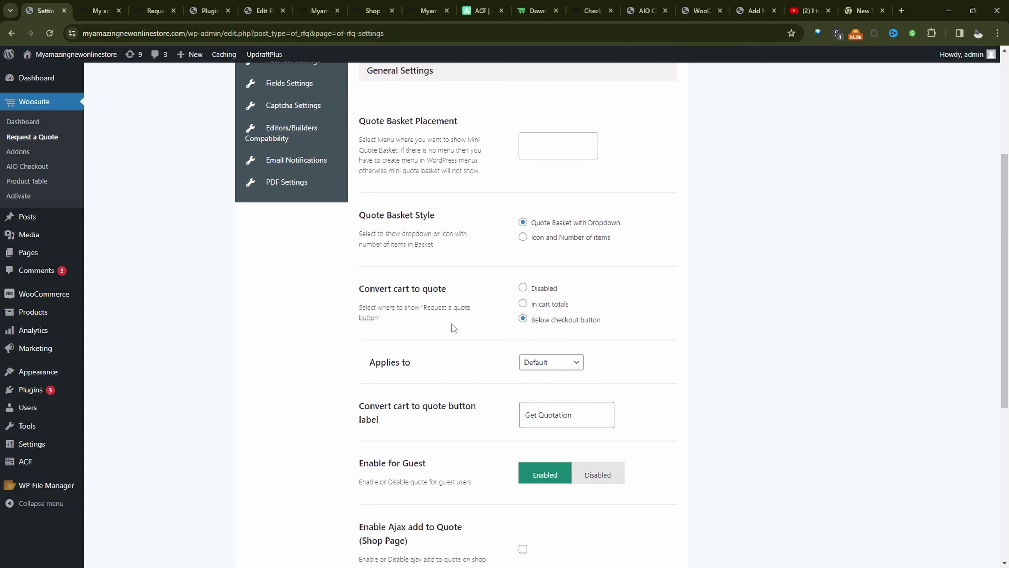
{"action": "scroll", "coordinate": [454, 328], "scroll_direction": "up", "scroll_amount": 5}
Expand the Admin/Shop manager Email notifications and review each quote status.
{"action": "left_click", "coordinate": [284, 325]}
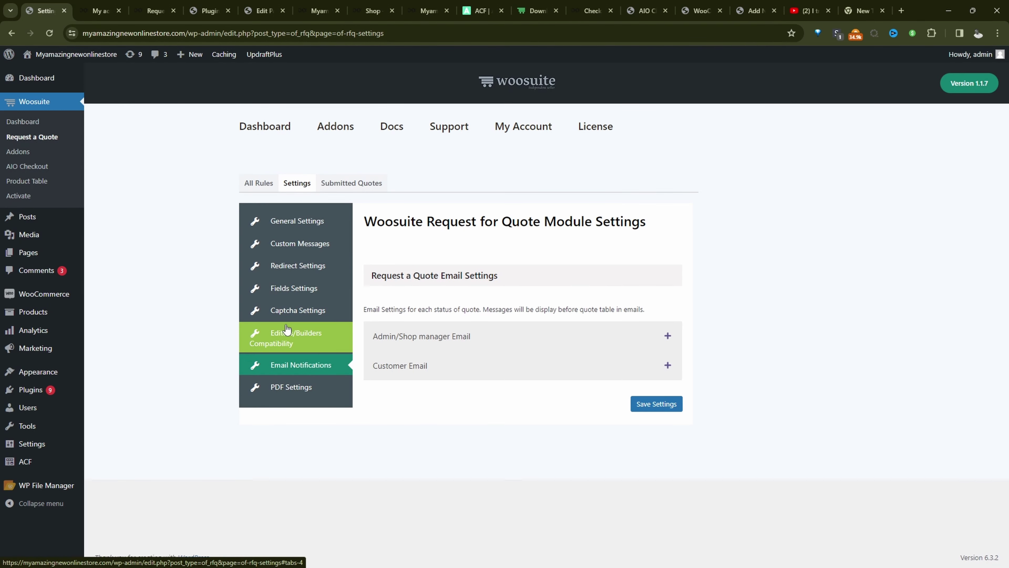
{"action": "left_click", "coordinate": [439, 338]}
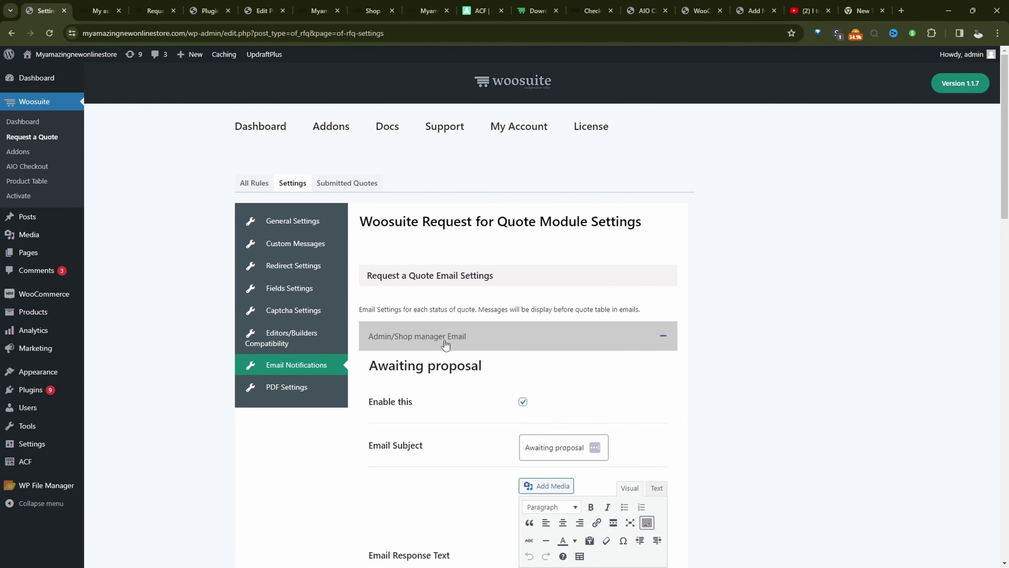
{"action": "scroll", "coordinate": [450, 337], "scroll_direction": "down", "scroll_amount": 6}
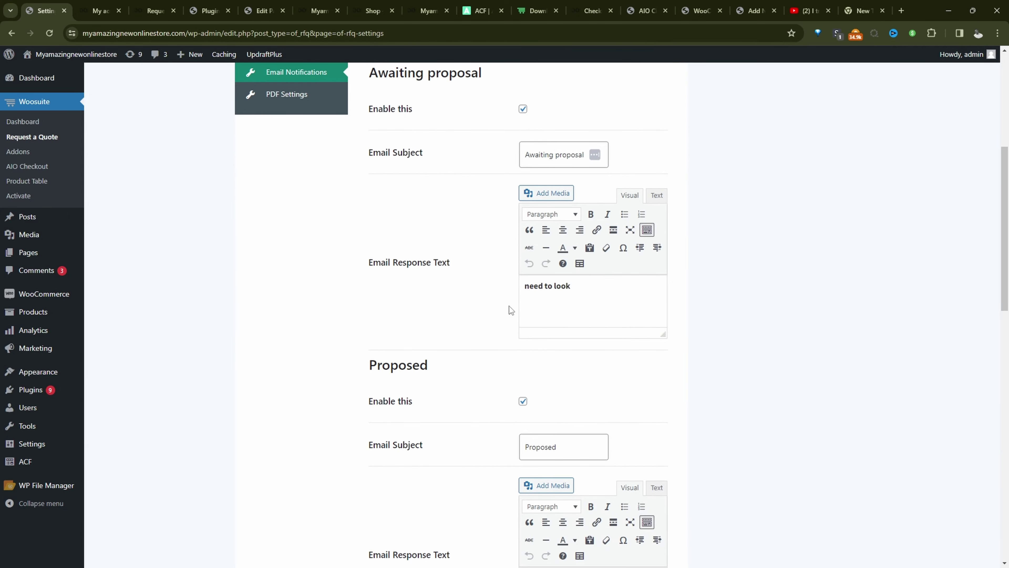
{"action": "scroll", "coordinate": [412, 275], "scroll_direction": "up", "scroll_amount": 5}
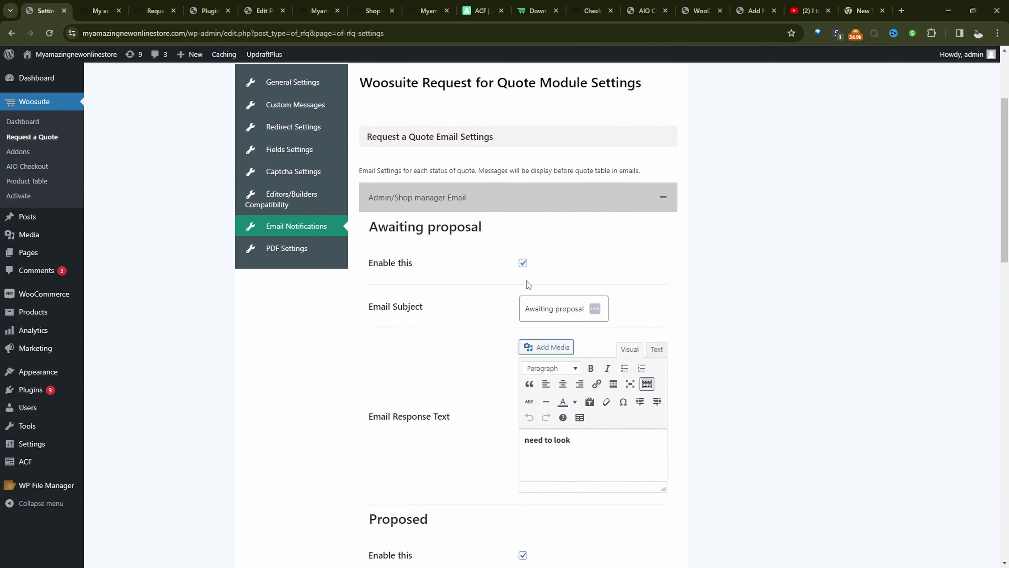
{"action": "scroll", "coordinate": [412, 275], "scroll_direction": "down", "scroll_amount": 2}
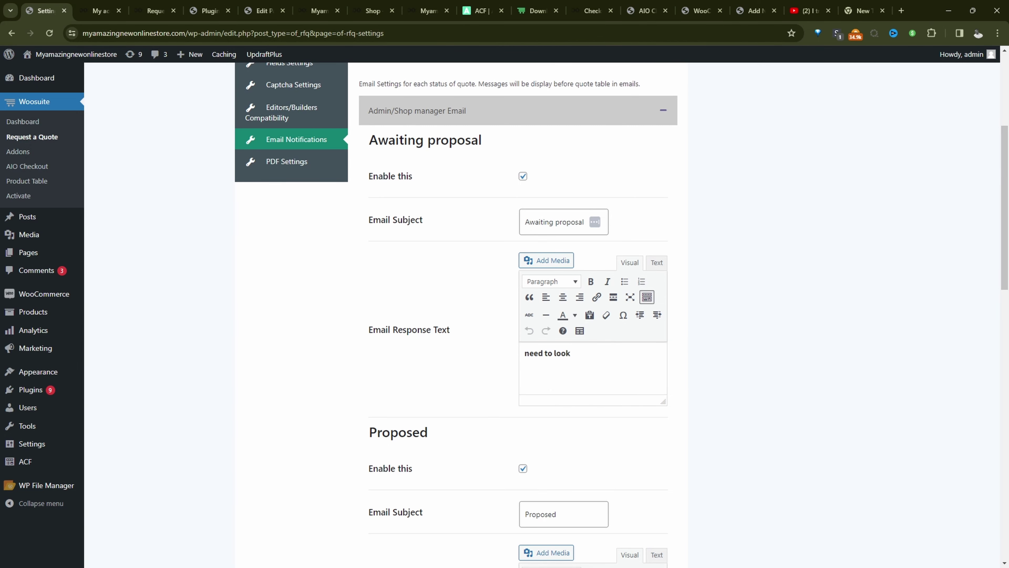
{"action": "scroll", "coordinate": [552, 363], "scroll_direction": "down", "scroll_amount": 6}
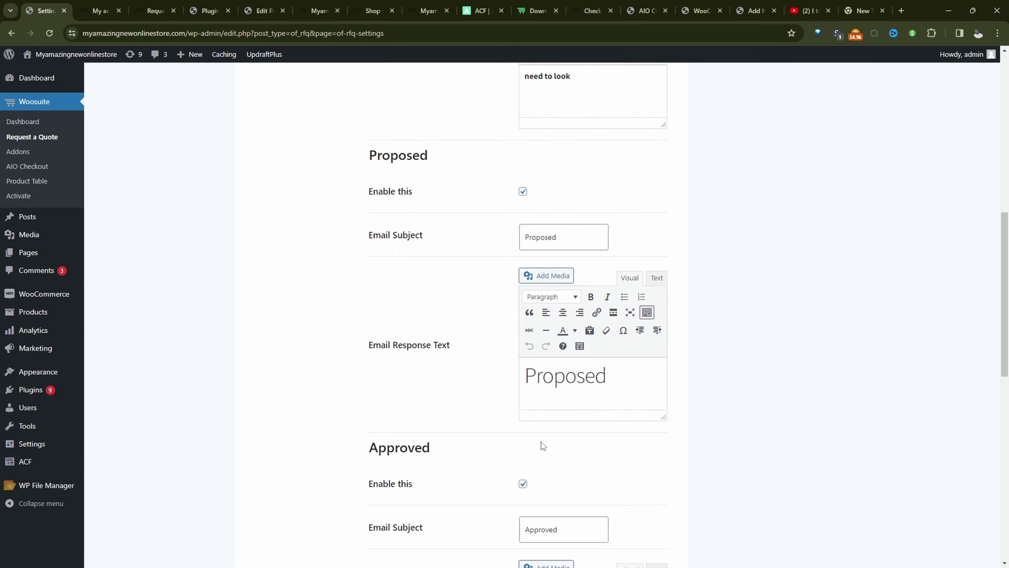
{"action": "scroll", "coordinate": [564, 409], "scroll_direction": "down", "scroll_amount": 1}
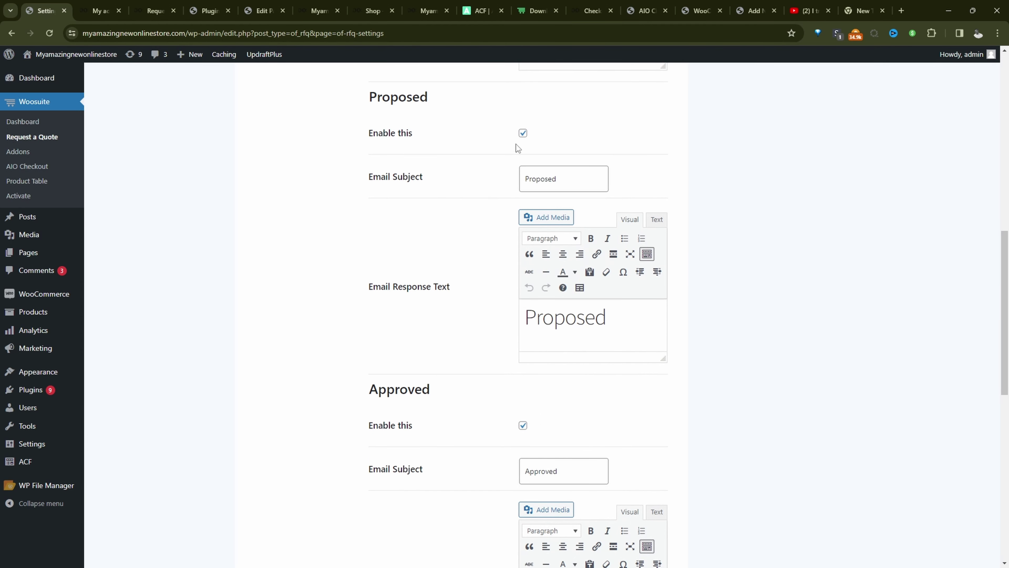
Disable the admin email for Proposed quotes and scroll down to the Customer Email section.
{"action": "left_click", "coordinate": [523, 134]}
{"action": "scroll", "coordinate": [568, 425], "scroll_direction": "down", "scroll_amount": 8}
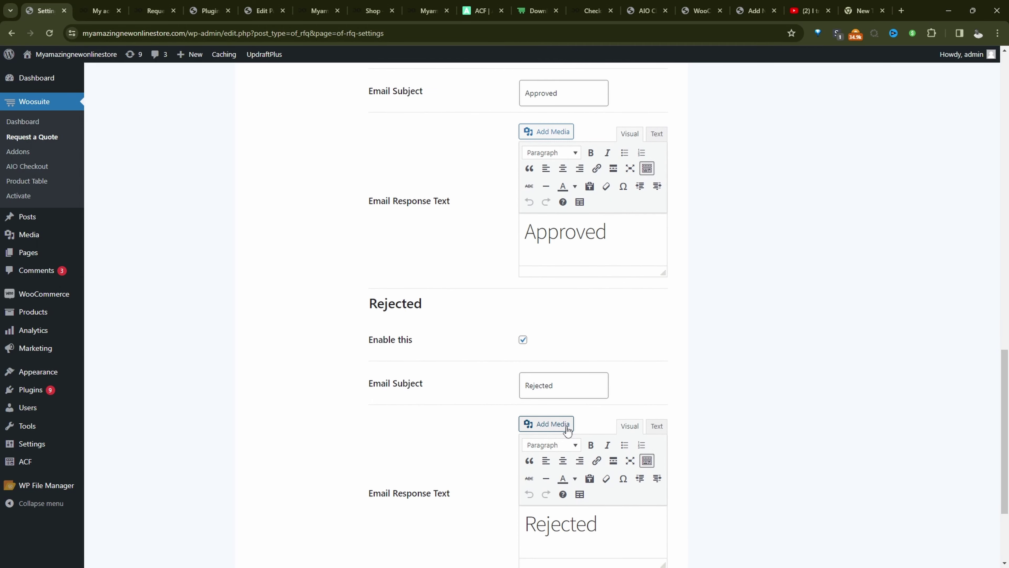
{"action": "scroll", "coordinate": [476, 449], "scroll_direction": "down", "scroll_amount": 3}
{"action": "left_click", "coordinate": [399, 464]}
{"action": "scroll", "coordinate": [462, 457], "scroll_direction": "down", "scroll_amount": 5}
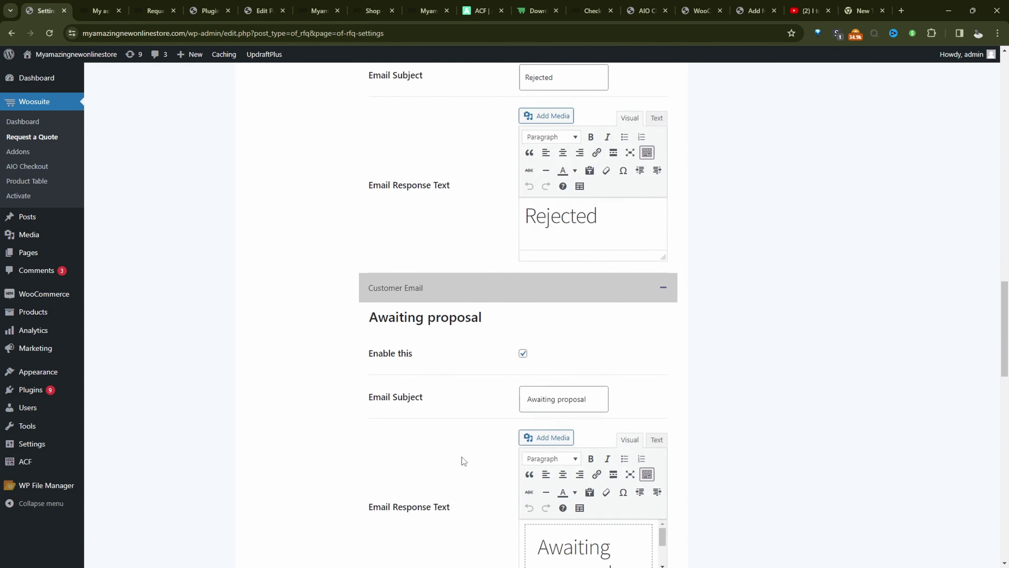
{"action": "scroll", "coordinate": [367, 160], "scroll_direction": "down", "scroll_amount": 2}
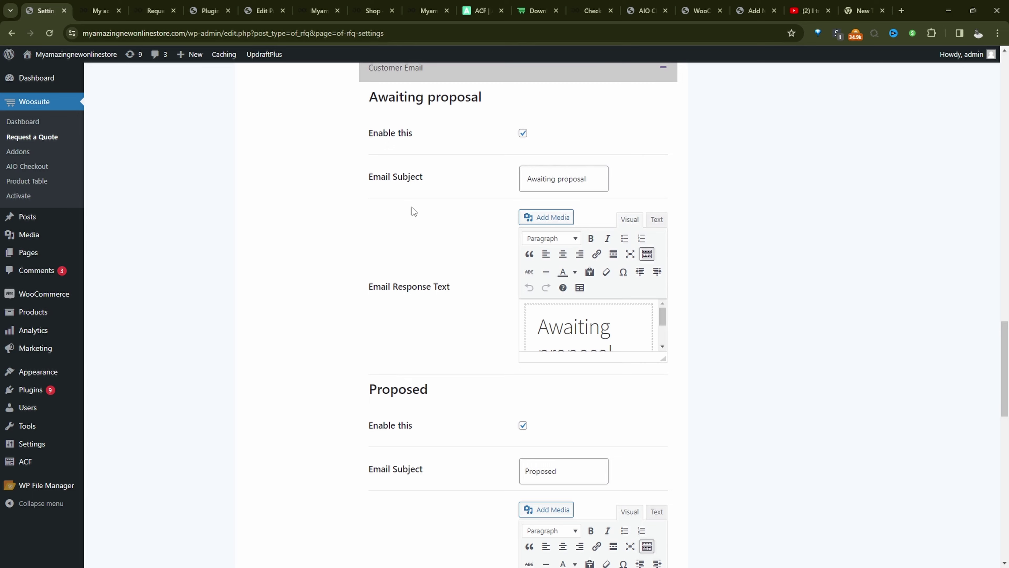
{"action": "scroll", "coordinate": [413, 211], "scroll_direction": "up", "scroll_amount": 2}
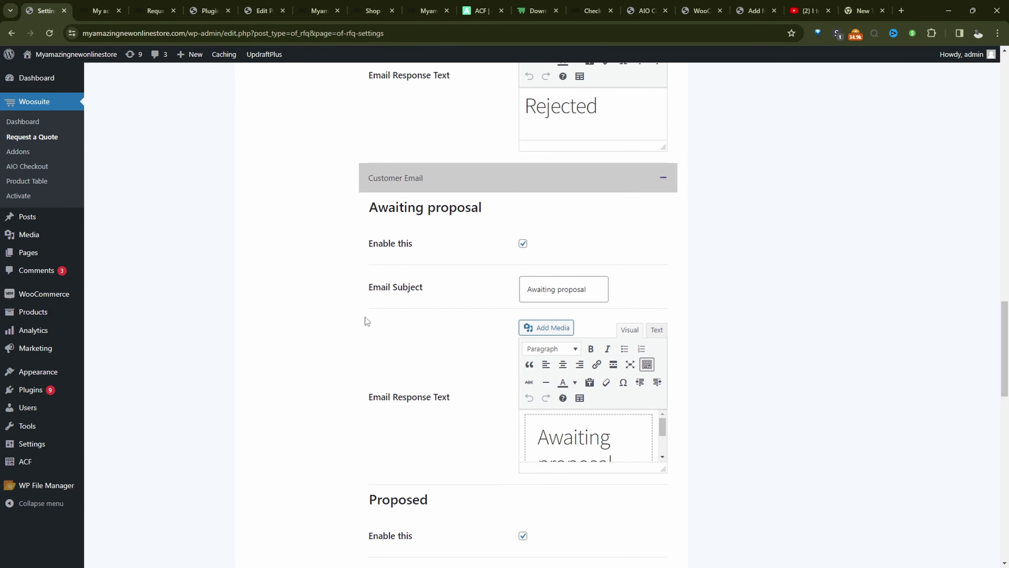
{"action": "scroll", "coordinate": [554, 342], "scroll_direction": "down", "scroll_amount": 3}
{"action": "scroll", "coordinate": [655, 331], "scroll_direction": "down", "scroll_amount": 2}
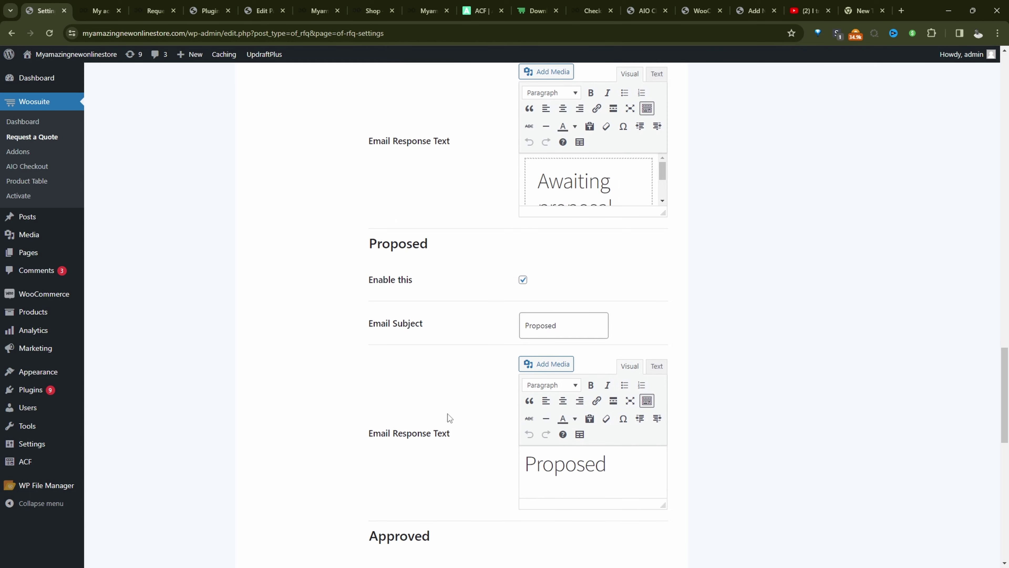
{"action": "scroll", "coordinate": [618, 444], "scroll_direction": "down", "scroll_amount": 2}
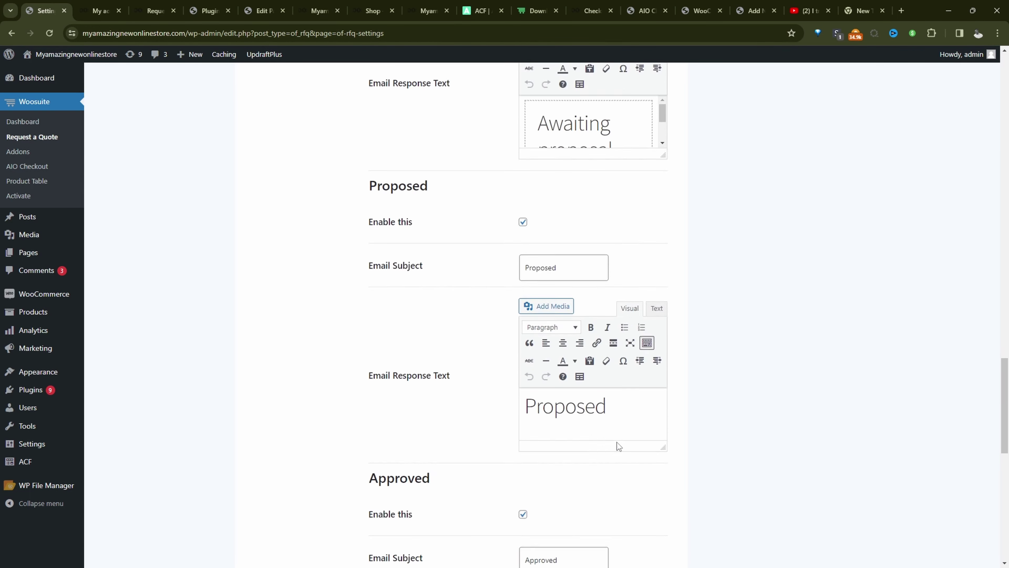
{"action": "left_click_drag", "start_coordinate": [606, 390], "coordinate": [536, 389]}
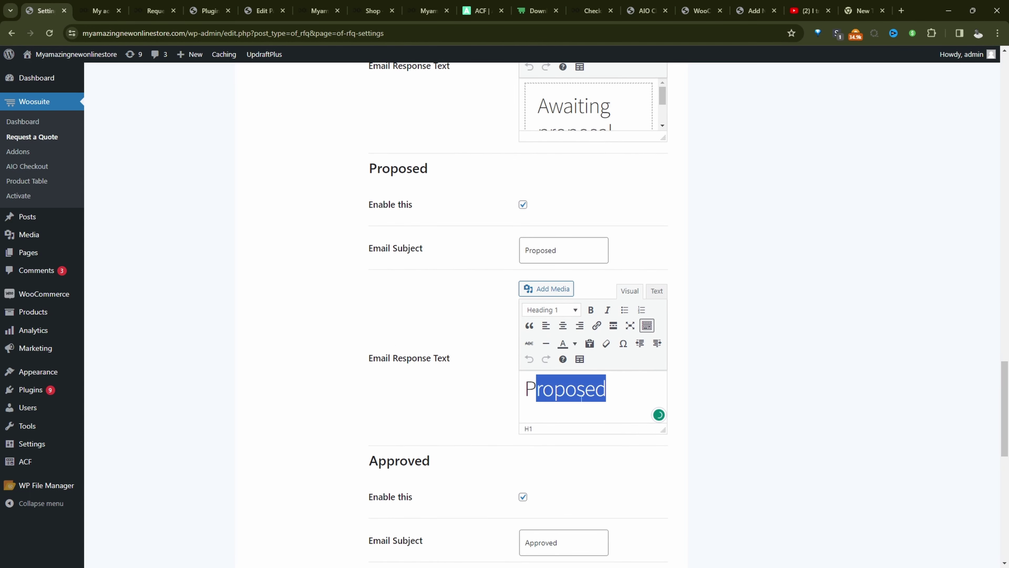
{"action": "scroll", "coordinate": [570, 396], "scroll_direction": "down", "scroll_amount": 8}
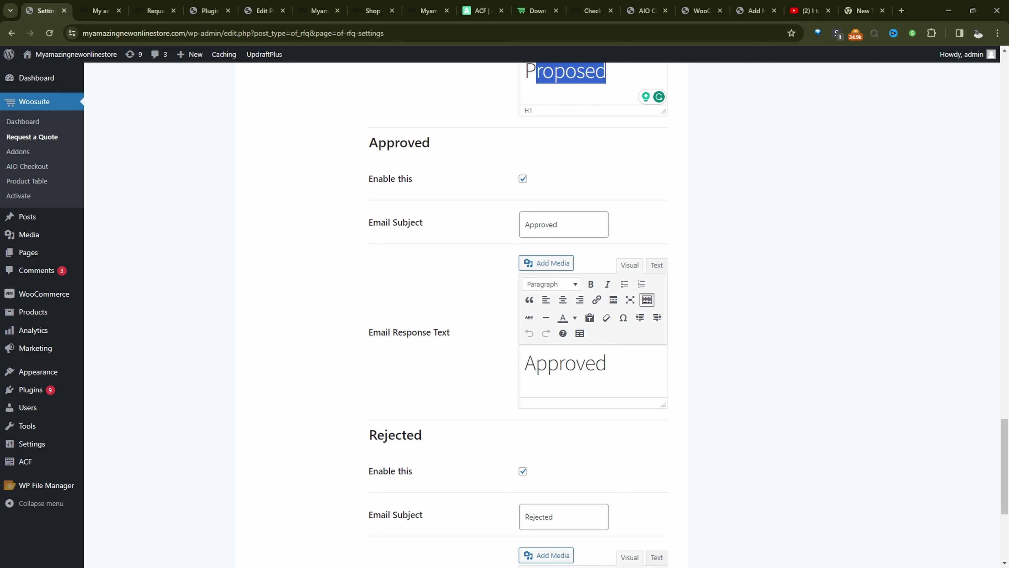
{"action": "scroll", "coordinate": [591, 402], "scroll_direction": "down", "scroll_amount": 5}
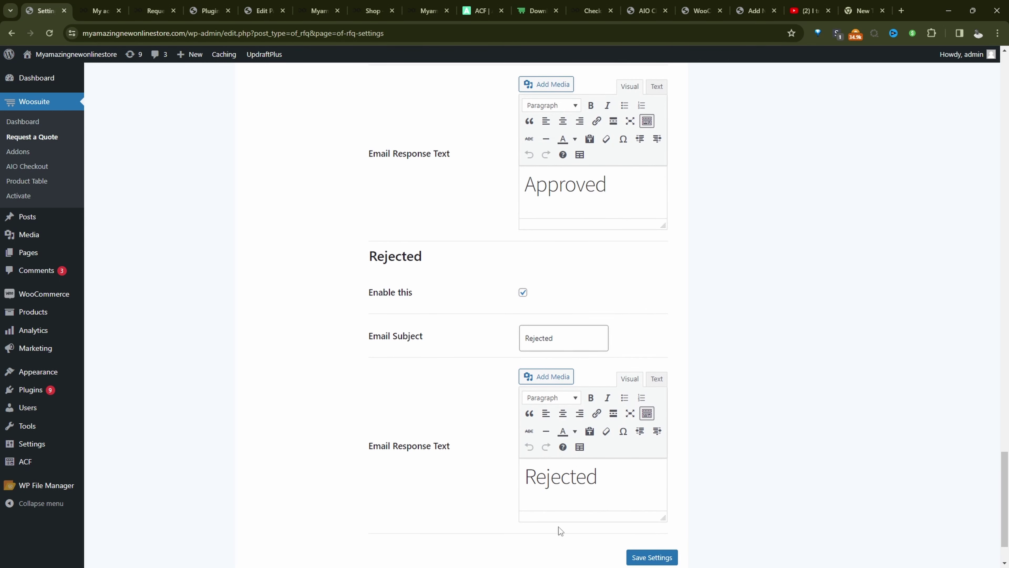